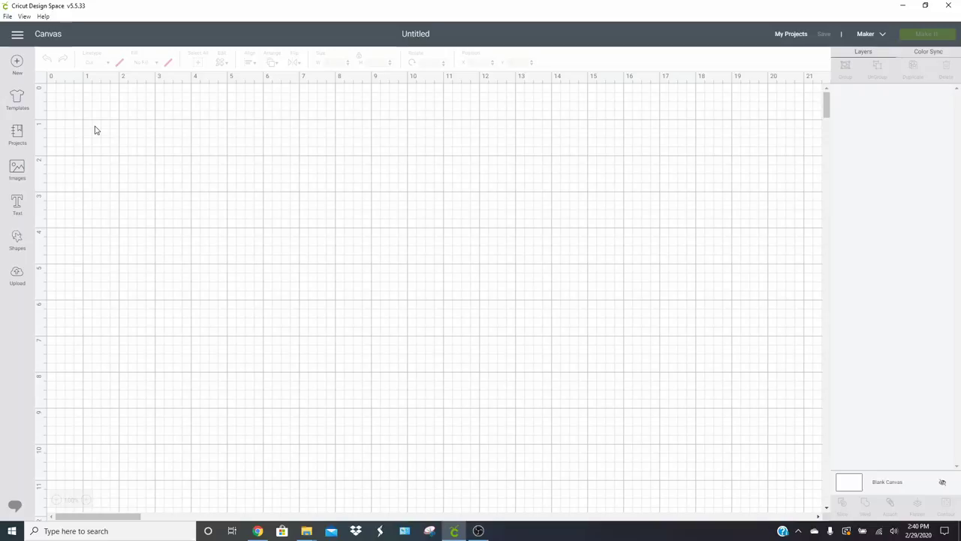
- Search the Images library for 'tag'
left_click(17, 168)
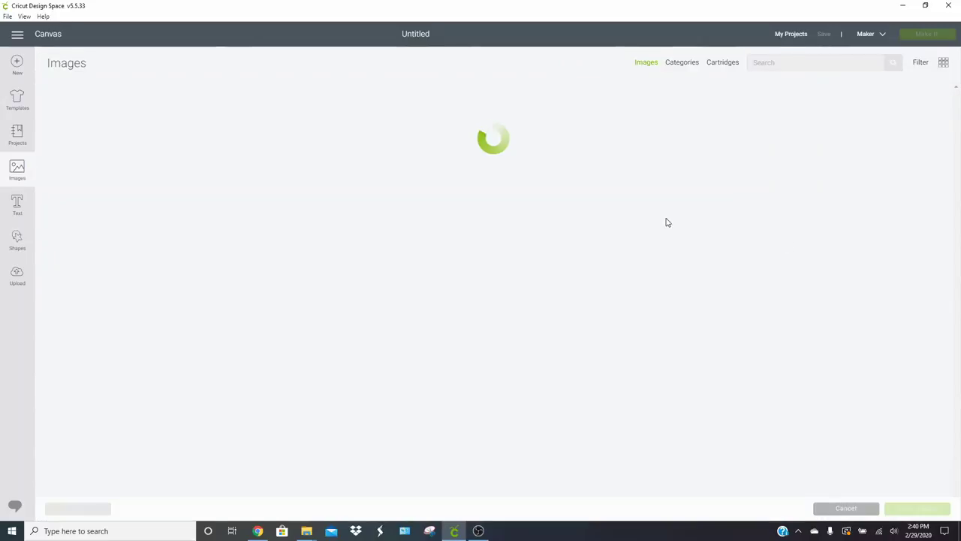
left_click(768, 62)
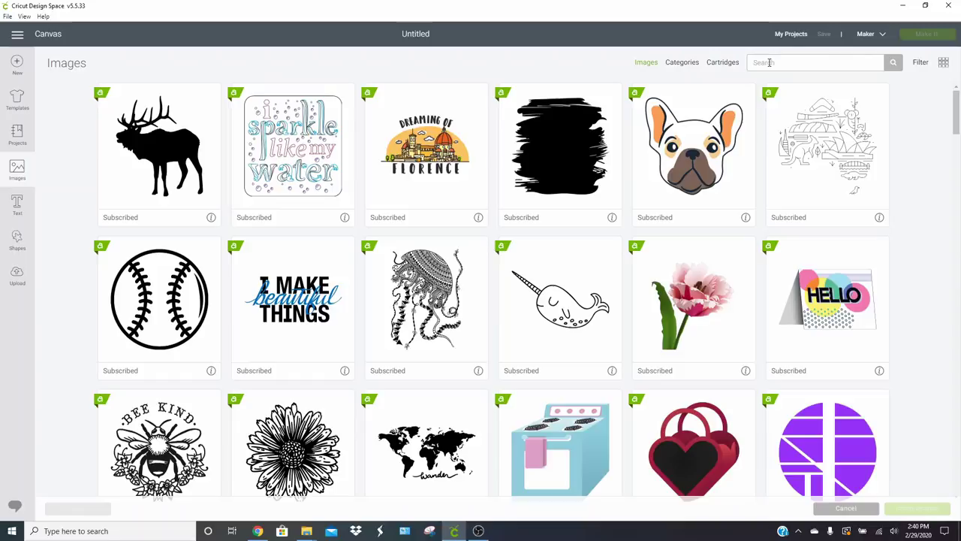
type("tag")
key("Return")
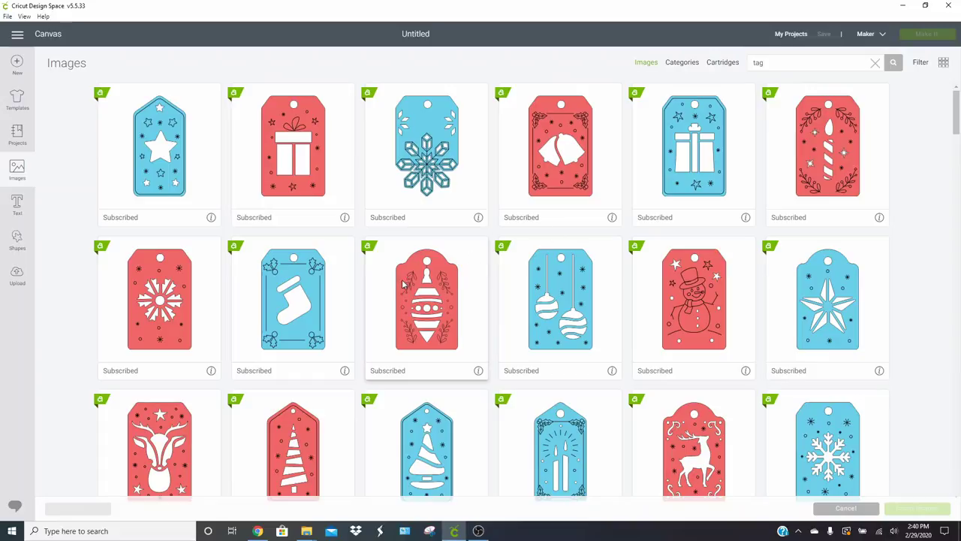
- Select the teal rectangular tag and the green angled tag from the results
scroll(250, 207, "down", 5)
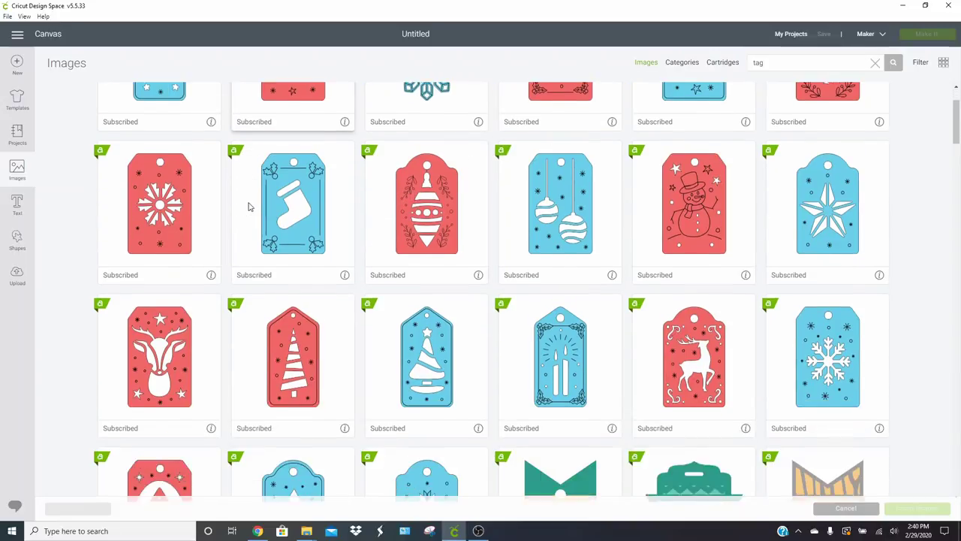
scroll(251, 208, "down", 4)
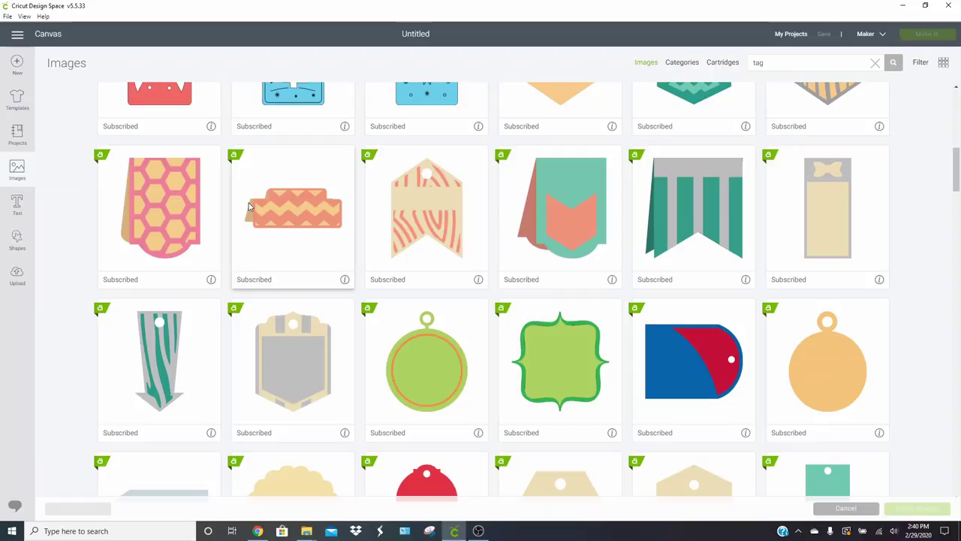
scroll(660, 233, "down", 3)
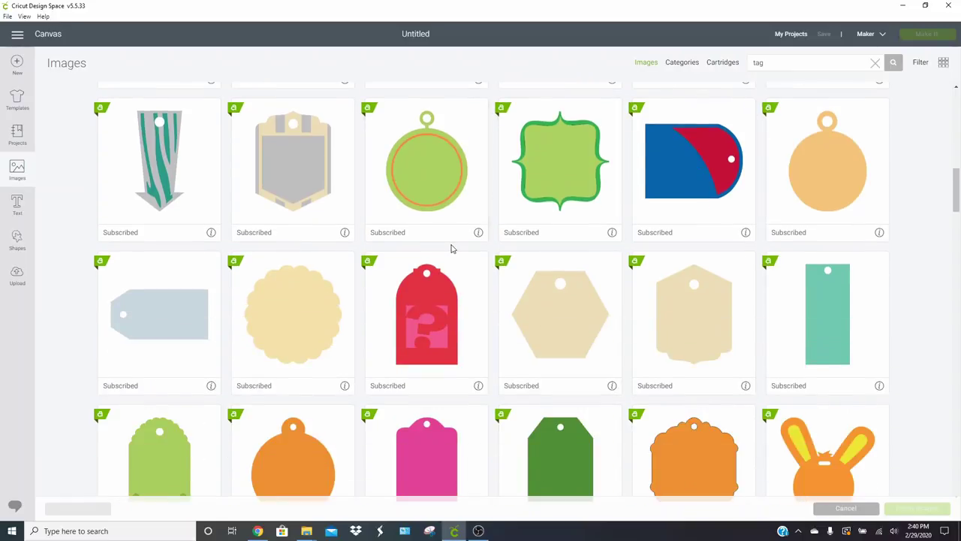
scroll(450, 248, "down", 3)
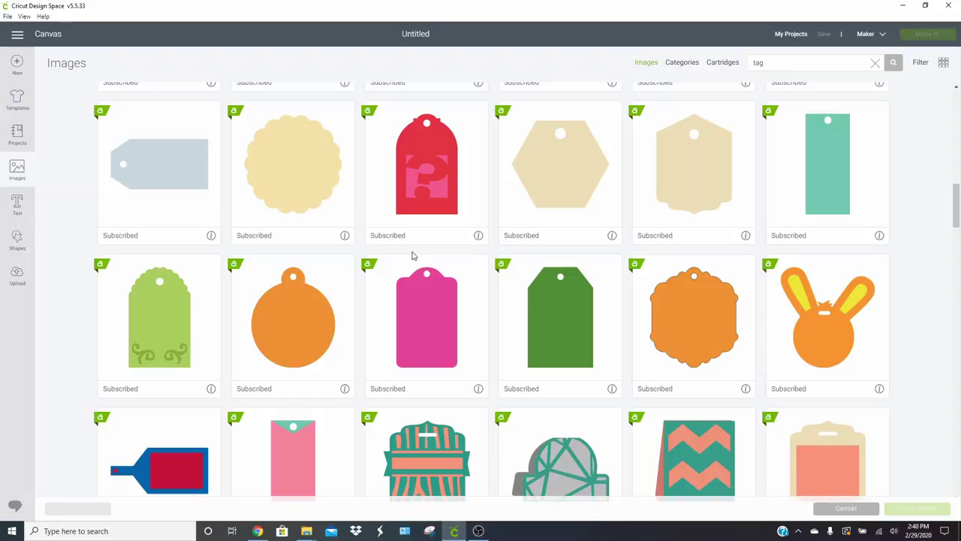
left_click(808, 177)
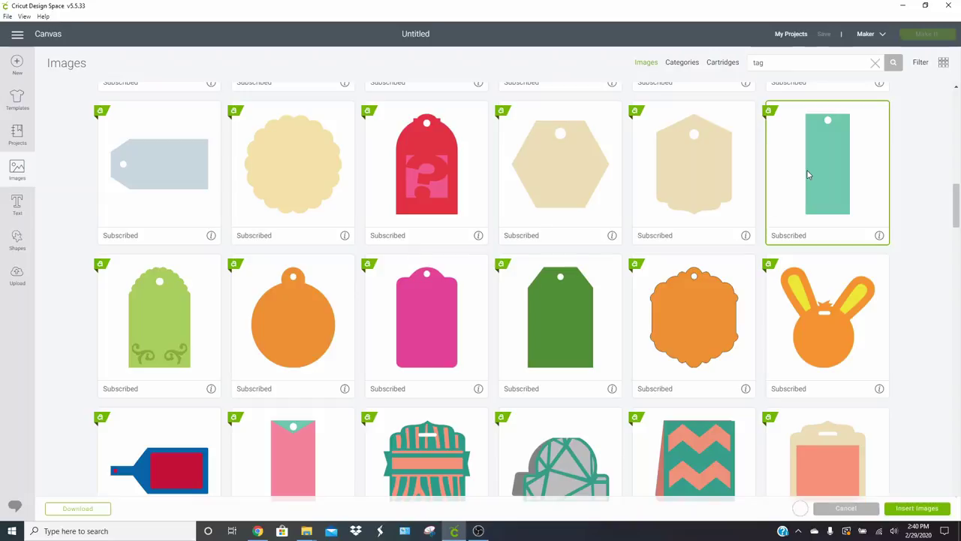
left_click(564, 335)
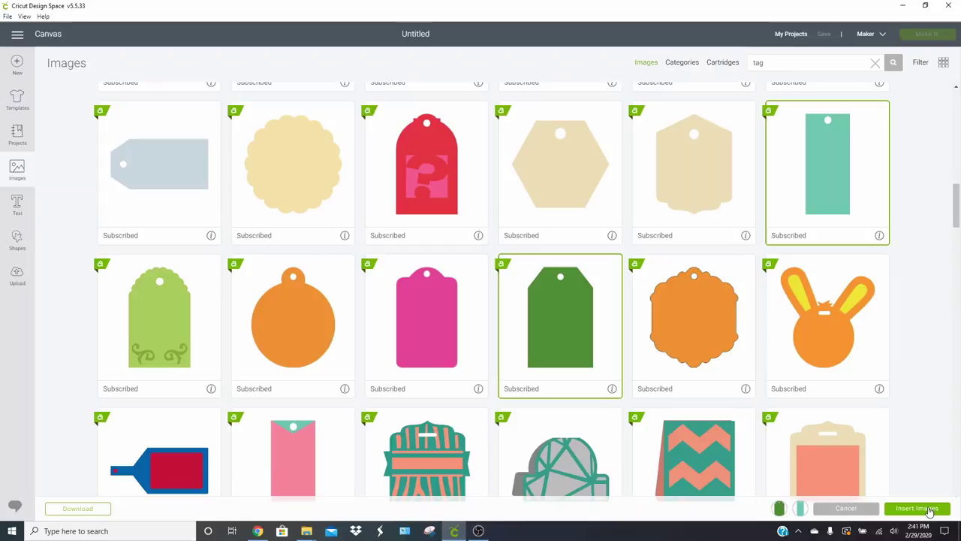
- Insert both tags, delete the teal one, and enlarge the green tag to 5.053 × 7.542 inches
left_click(929, 511)
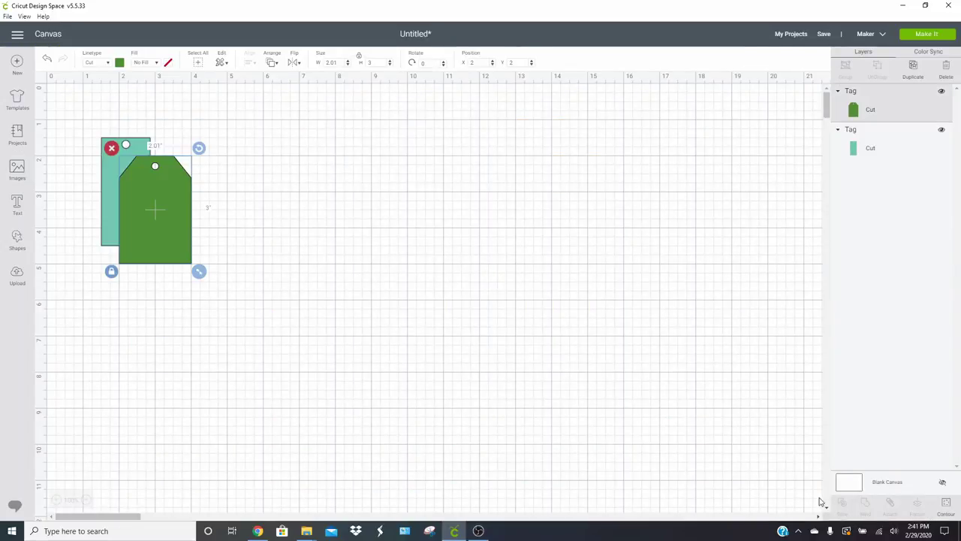
left_click_drag(184, 256, 395, 242)
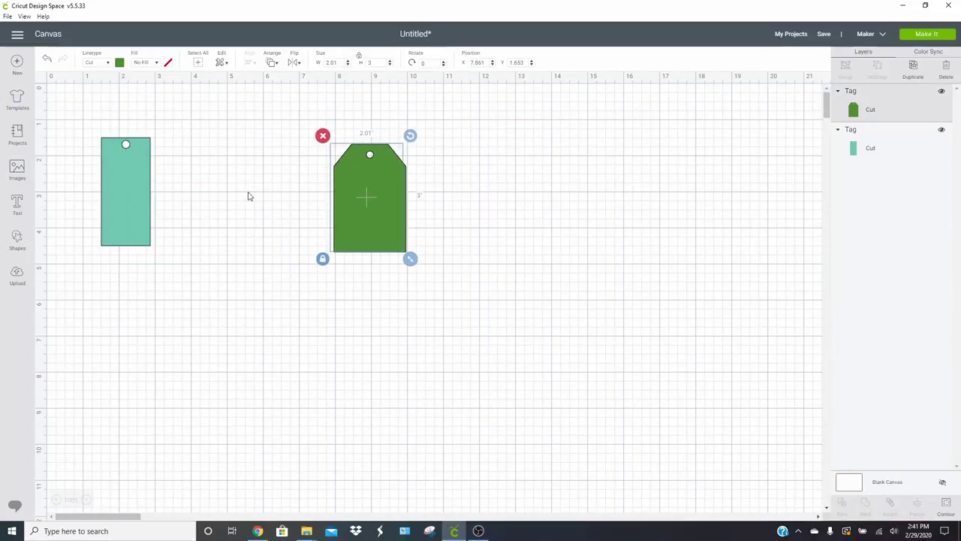
left_click(128, 173)
left_click(93, 131)
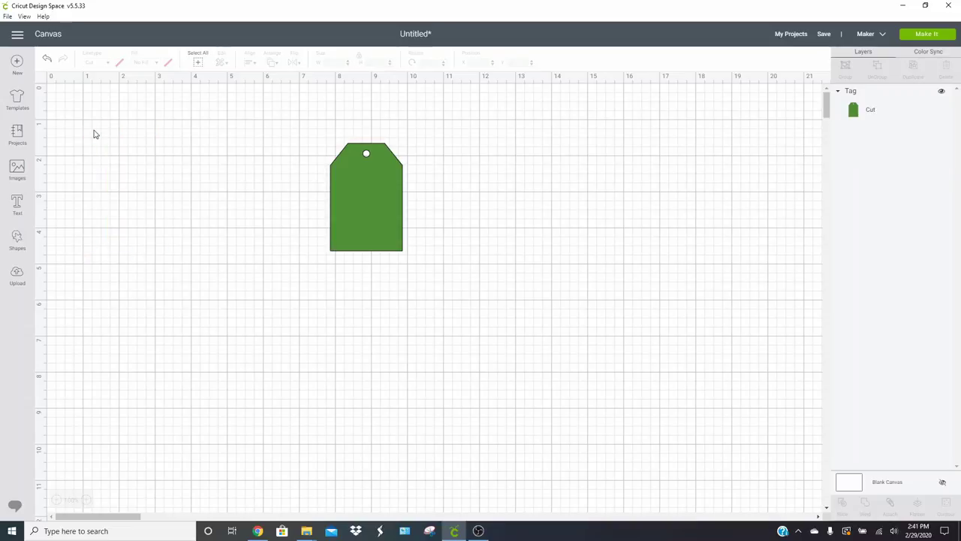
left_click(390, 222)
left_click_drag(390, 222, 382, 406)
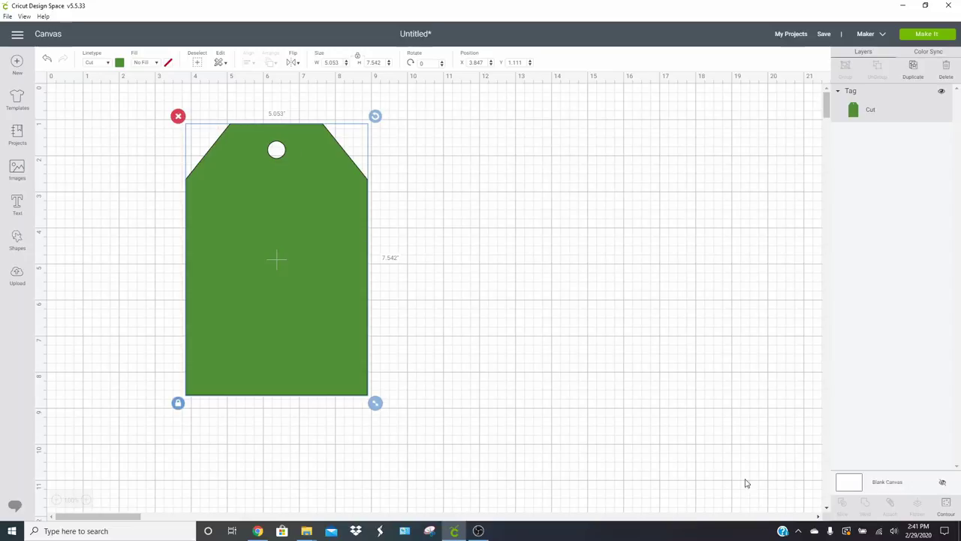
- Hide the green tag's small punch hole using Contour
left_click(947, 504)
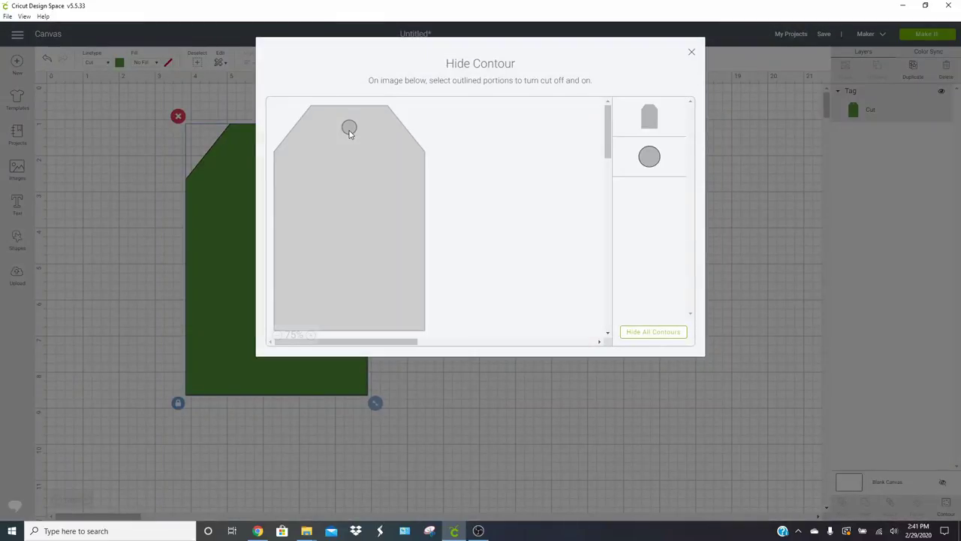
left_click(349, 128)
left_click(691, 55)
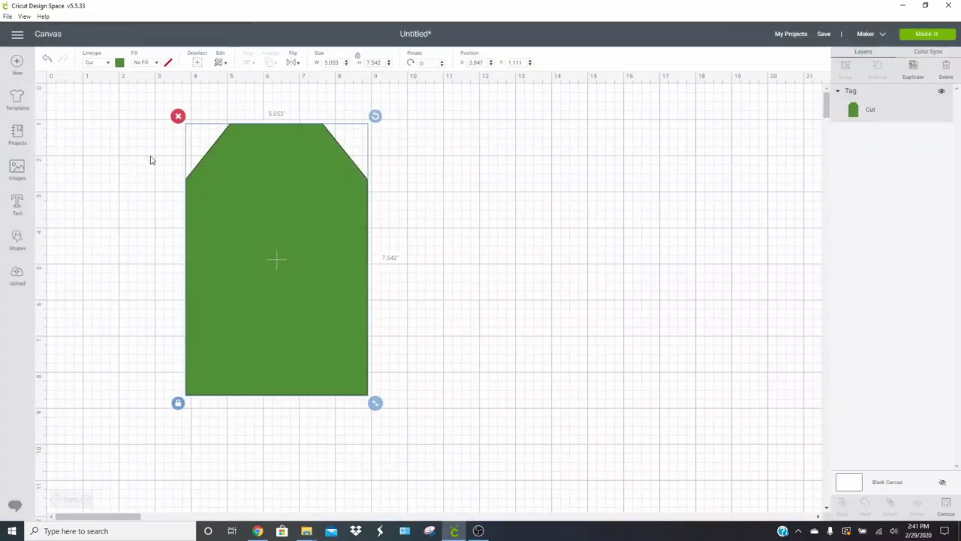
- Add a 3.111 × 3.111-inch circle over the upper part of the tag
left_click(18, 237)
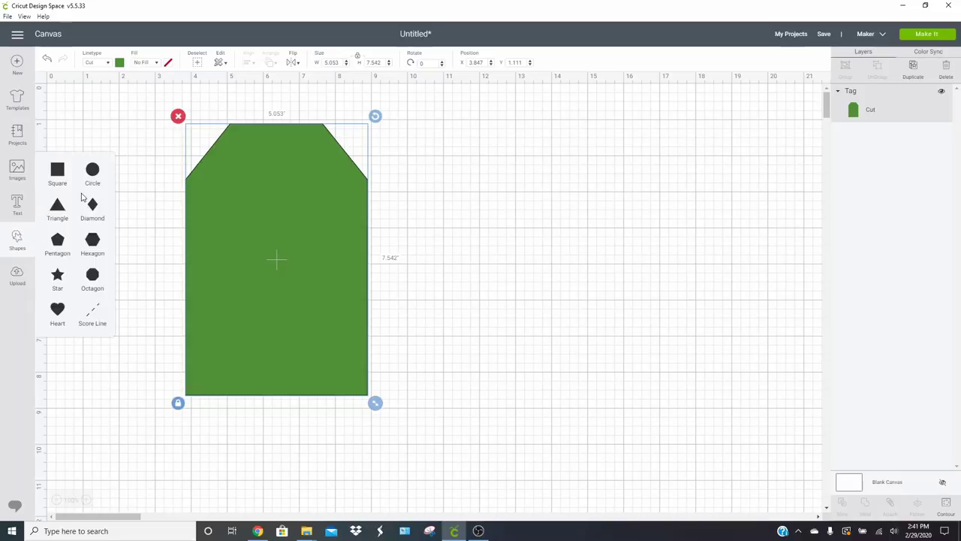
left_click(94, 175)
left_click_drag(210, 226, 296, 201)
left_click_drag(353, 211, 247, 180)
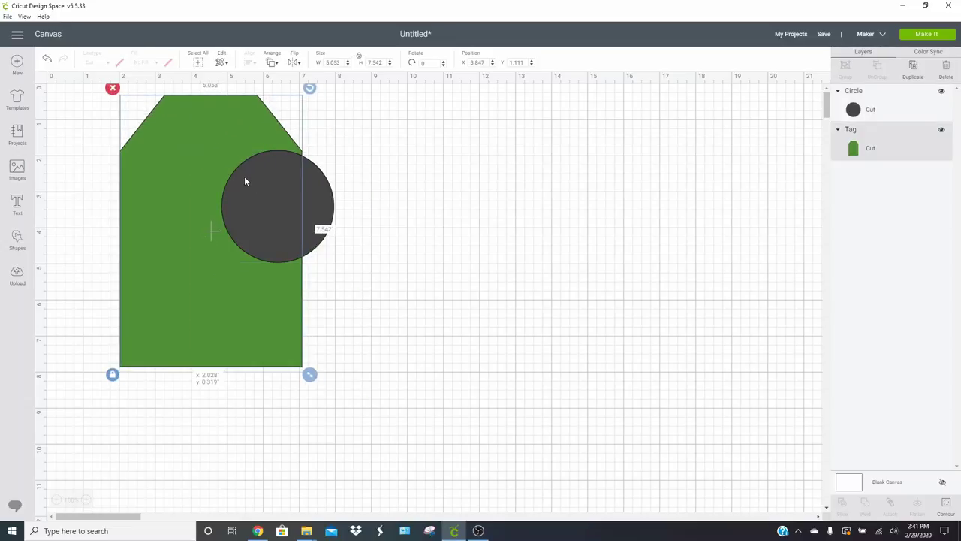
left_click(46, 61)
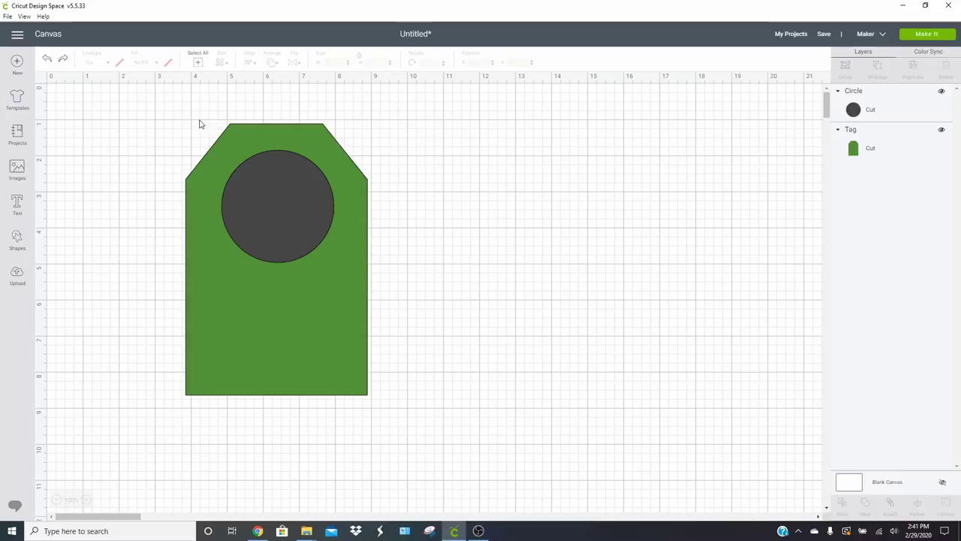
- Center the circle horizontally on the tag
left_click_drag(160, 113, 301, 255)
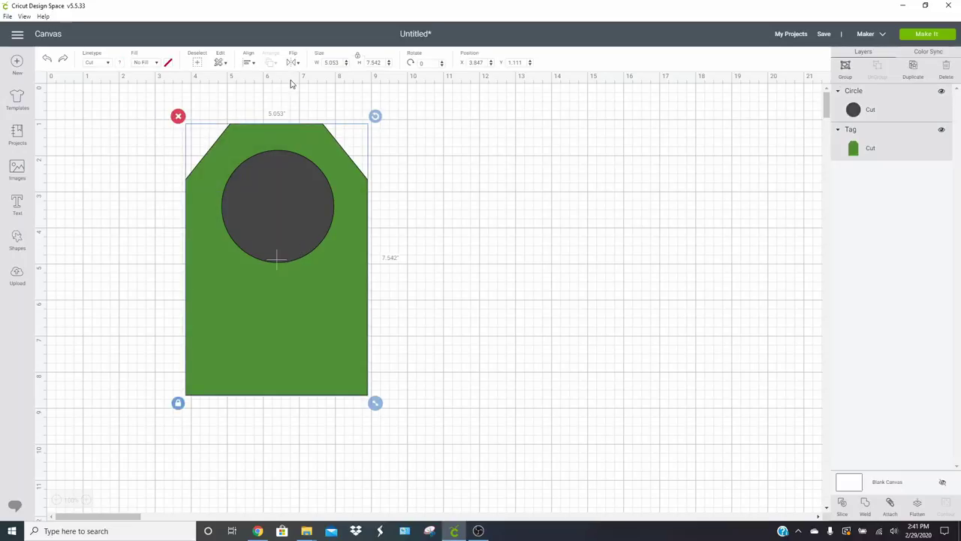
left_click(253, 62)
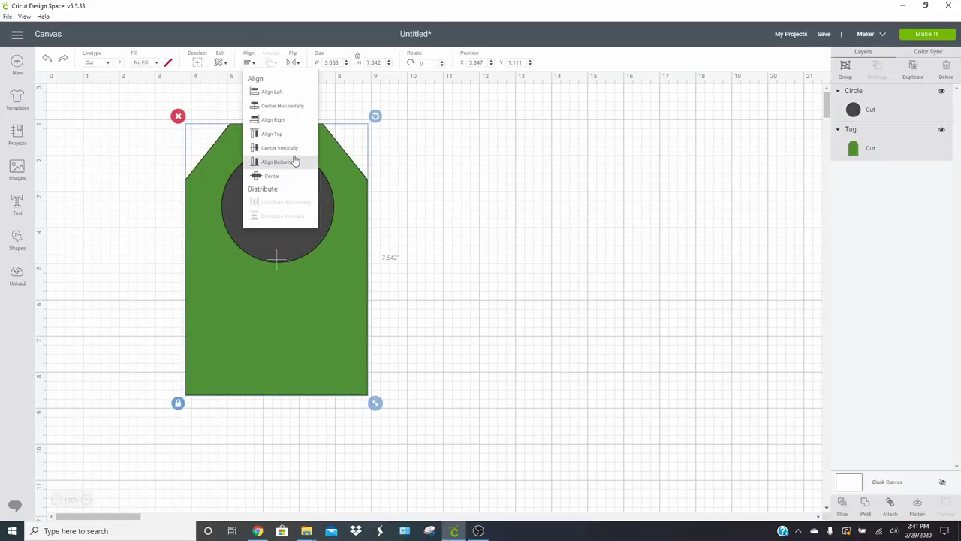
left_click(284, 106)
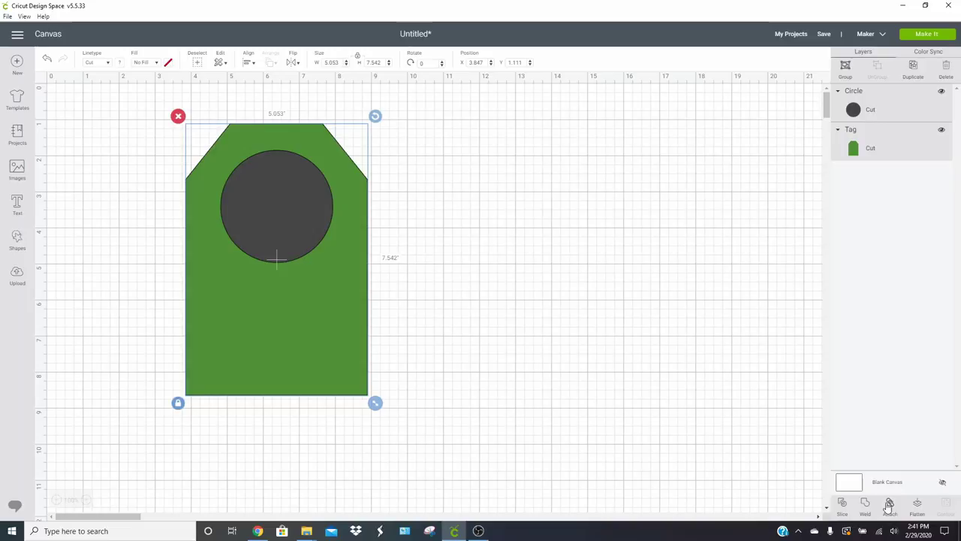
- Slice the circle out of the tag and delete both leftover circle pieces
left_click(844, 504)
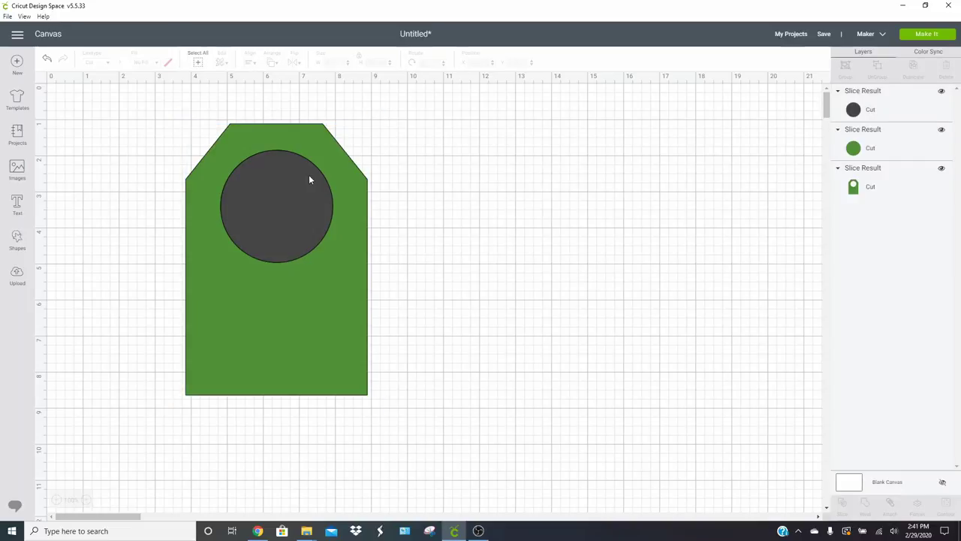
left_click_drag(311, 178, 497, 202)
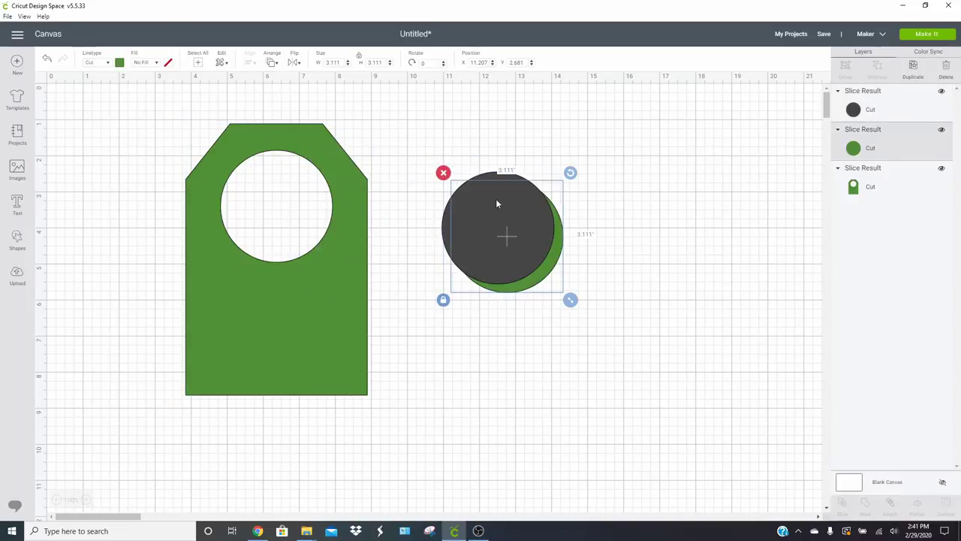
left_click(442, 172)
left_click(490, 205)
left_click(418, 190)
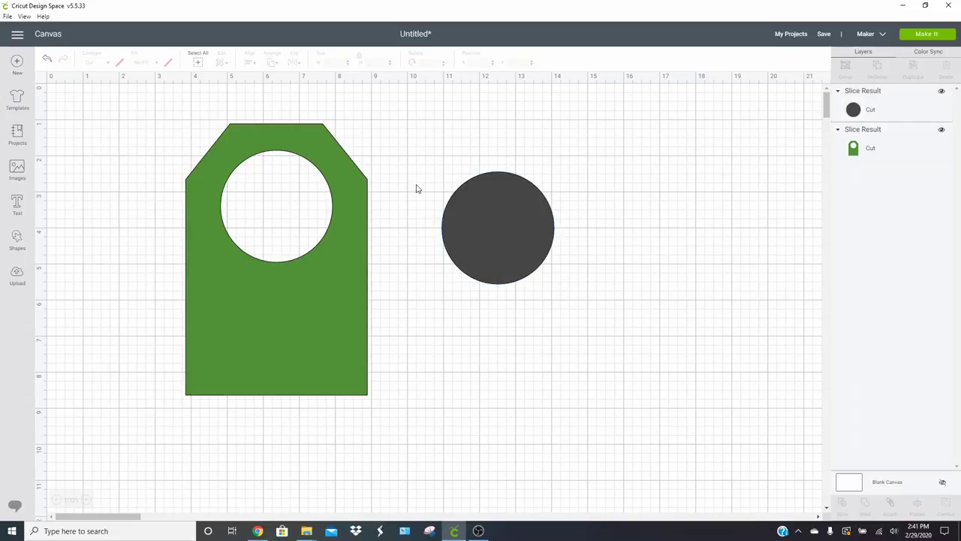
left_click(517, 234)
left_click(433, 162)
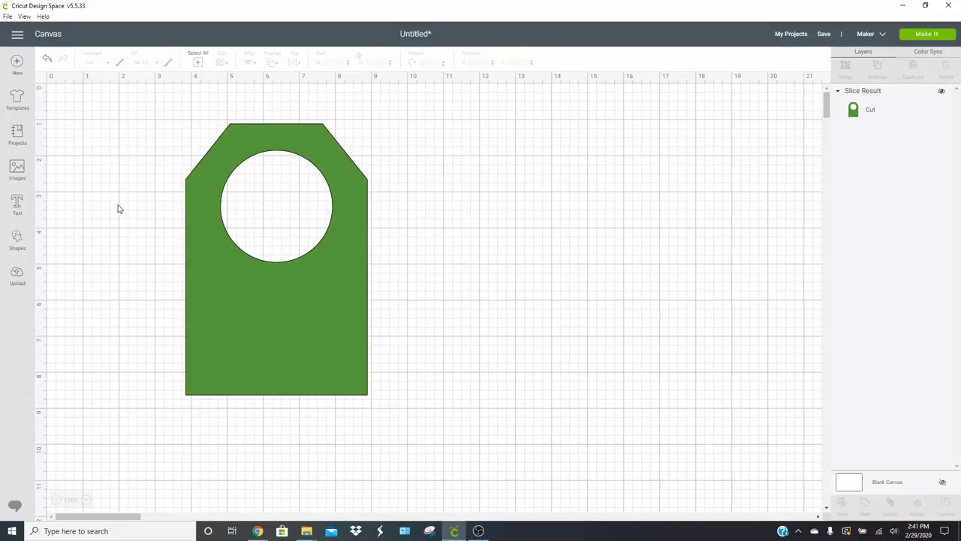
- Add a 1.111-inch line from the circle's right edge to the tag's right side
left_click(17, 239)
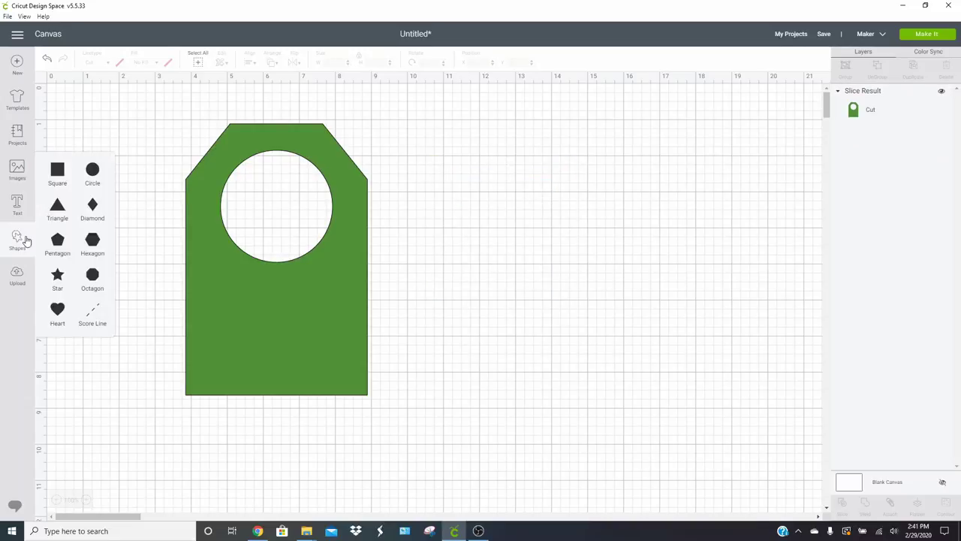
left_click(88, 316)
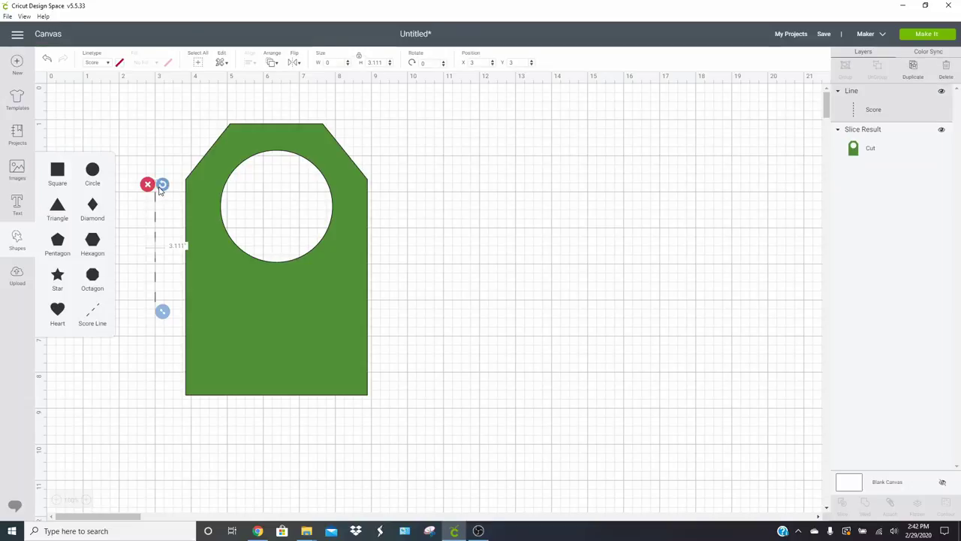
left_click_drag(162, 184, 219, 243)
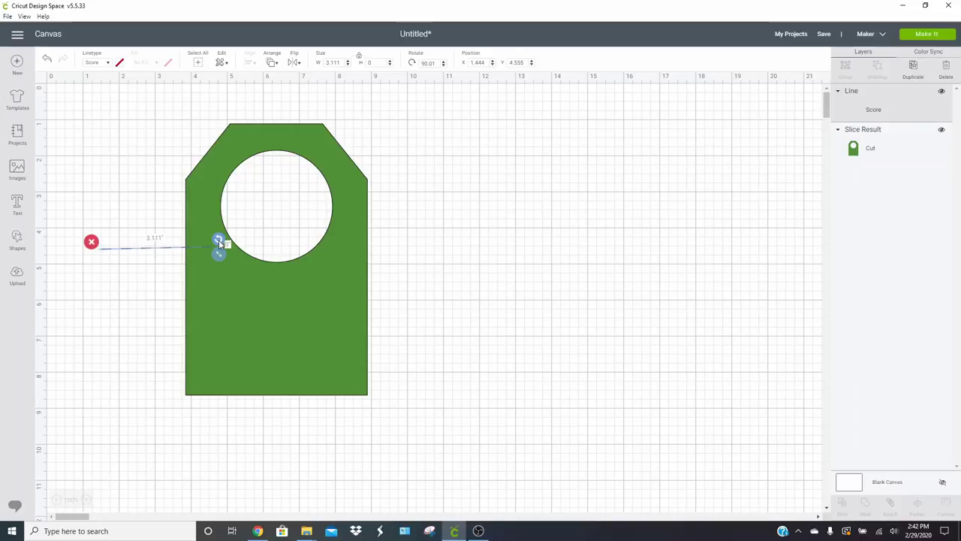
left_click_drag(219, 243, 219, 244)
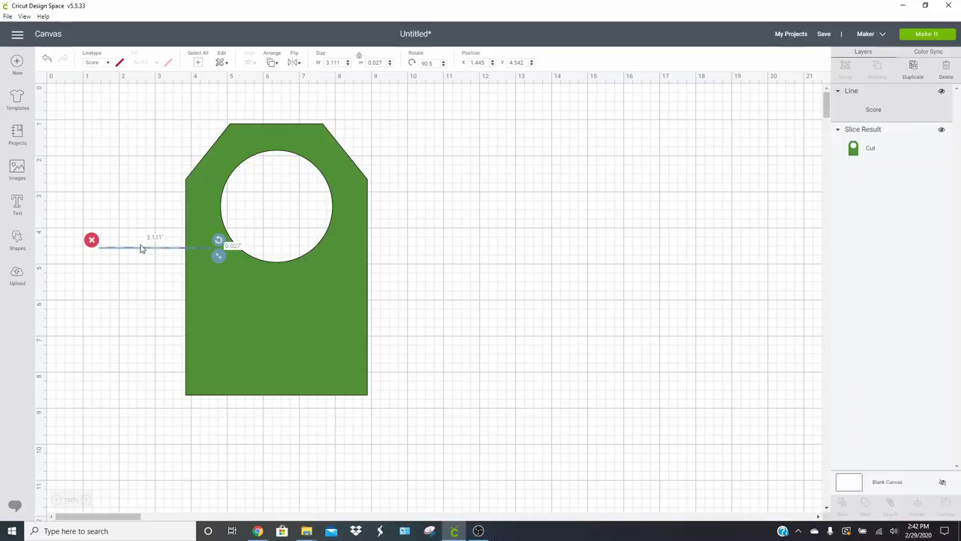
left_click_drag(141, 248, 359, 215)
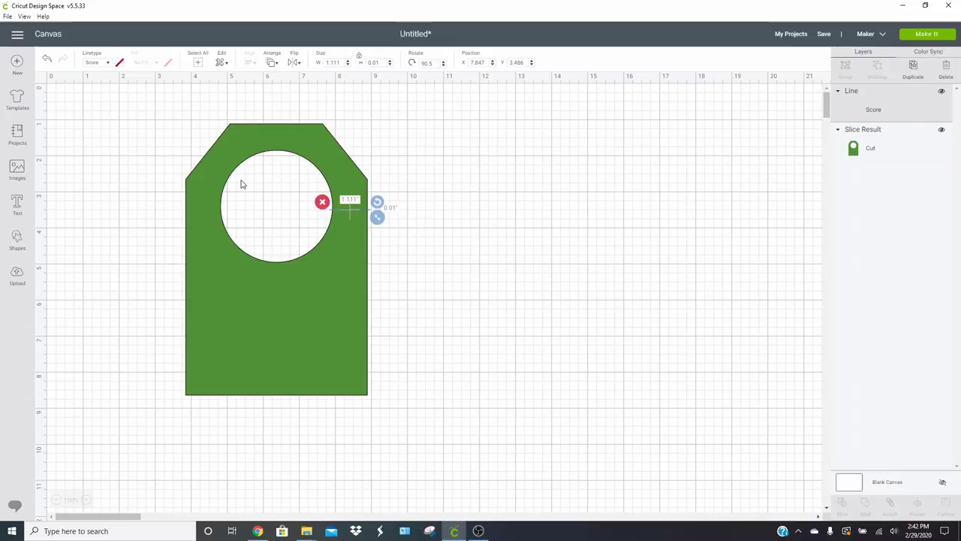
- Change the line's linetype from Score to Cut and select both line and tag
left_click(95, 62)
left_click(97, 77)
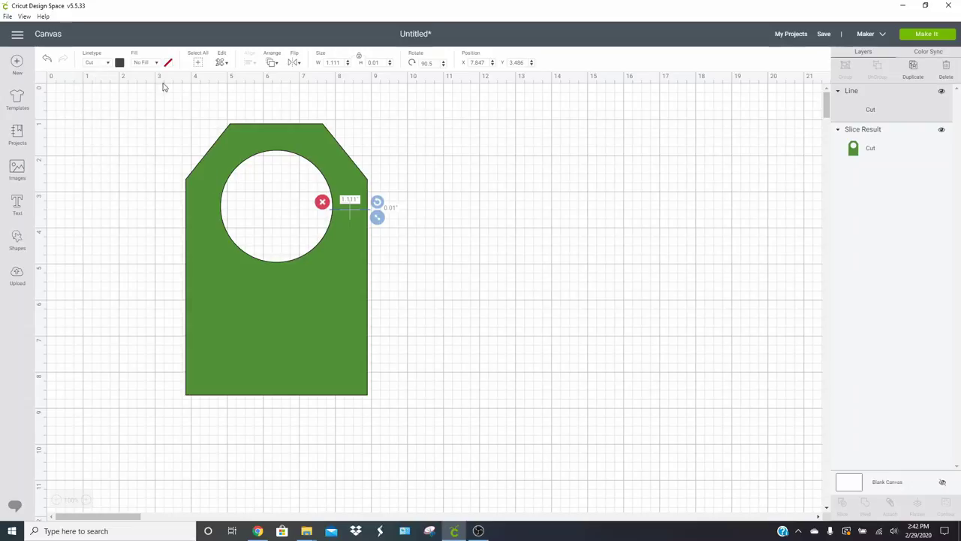
left_click(450, 252)
key("ctrl+a")
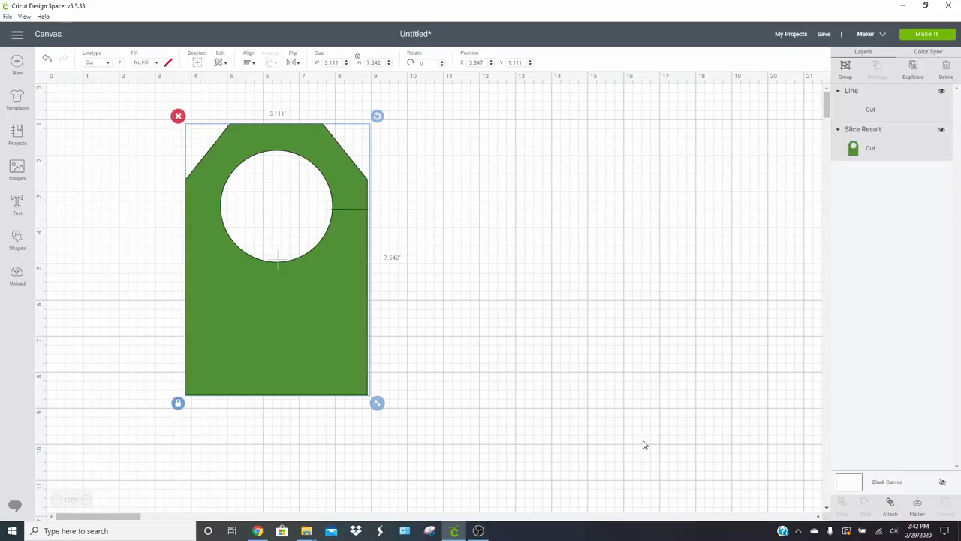
- Attach the line to the tag, color it white, and stretch it to about 8.4 inches tall
left_click(890, 505)
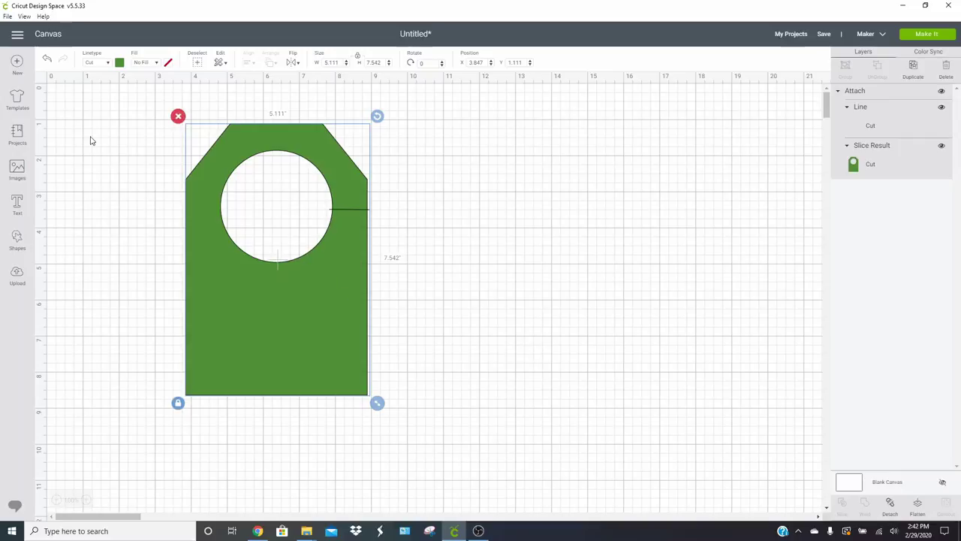
left_click(119, 63)
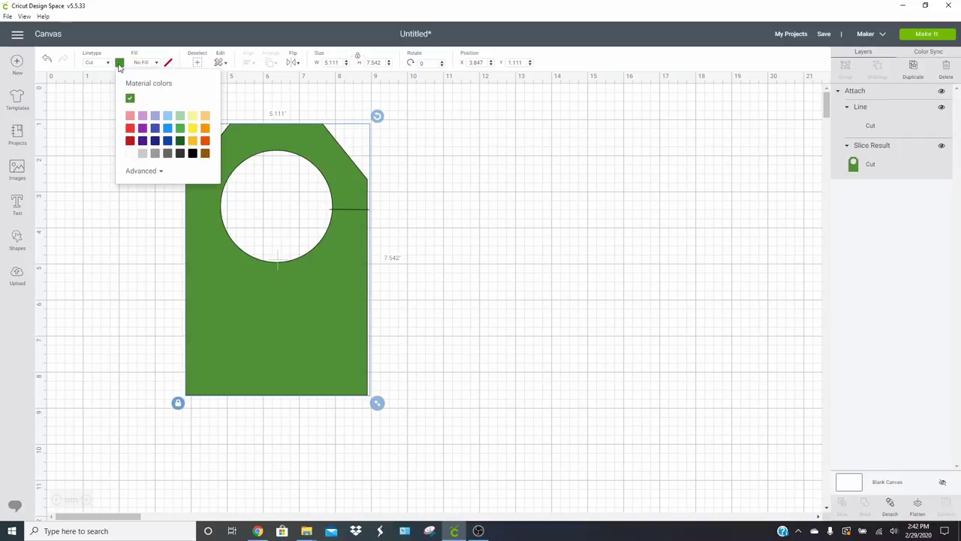
left_click(131, 156)
left_click(463, 317)
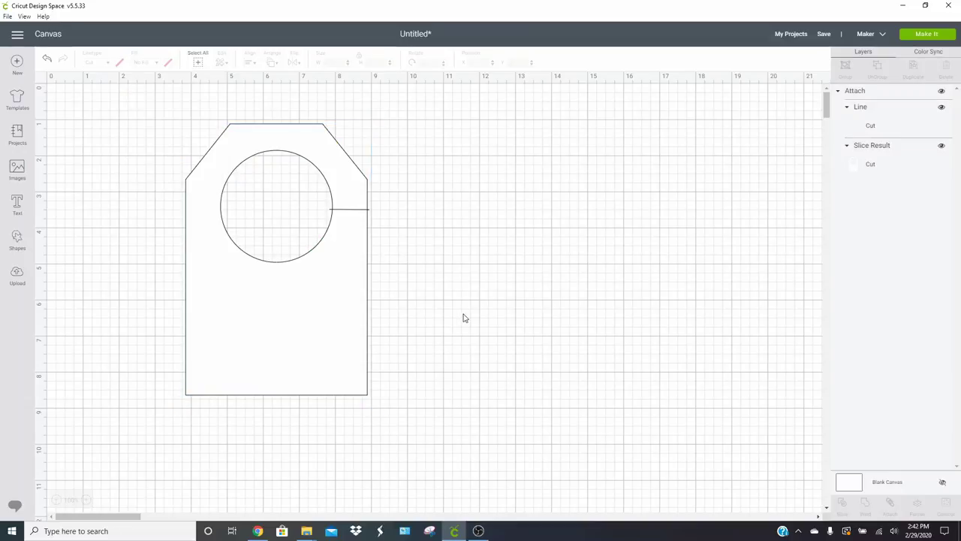
left_click(304, 340)
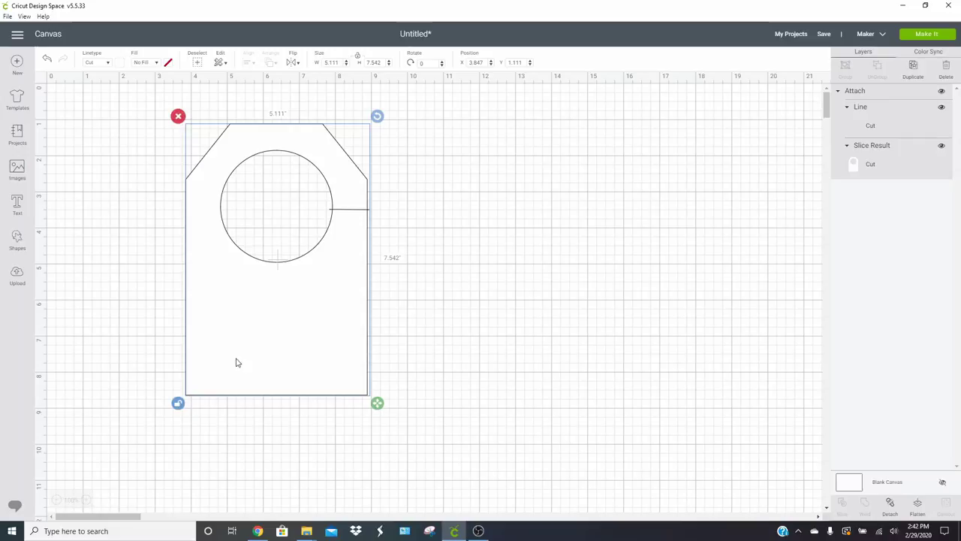
left_click_drag(377, 403, 366, 437)
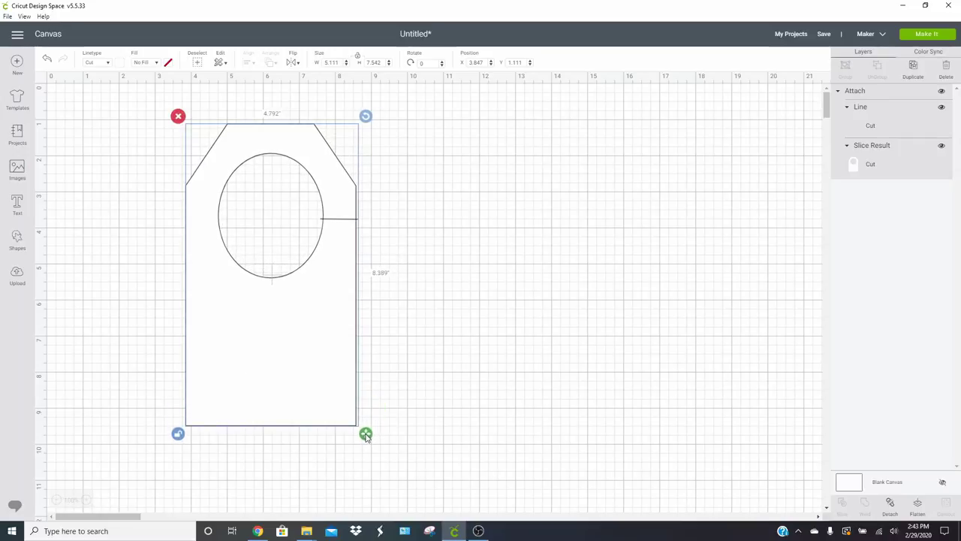
left_click(419, 376)
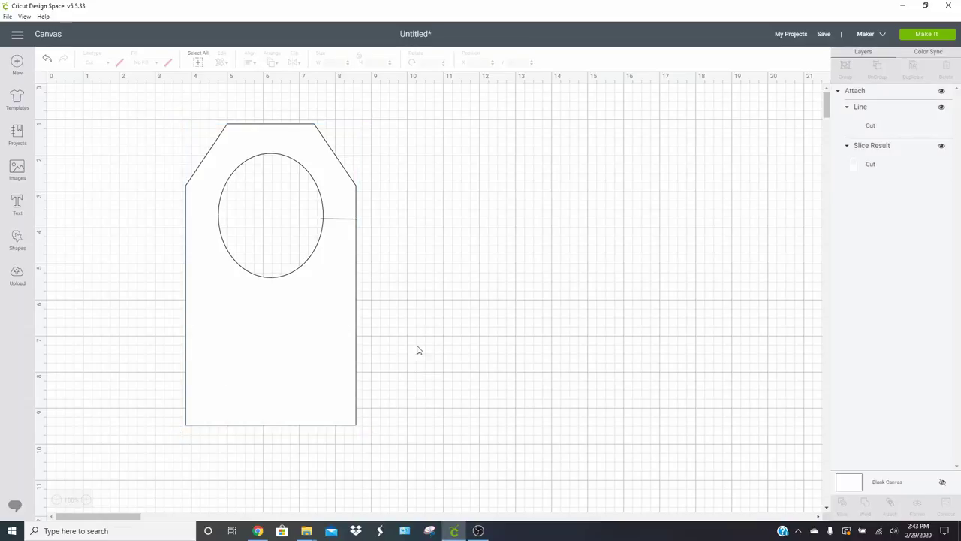
- Start an image upload and bring up the U0038 baby bears folder
left_click(20, 277)
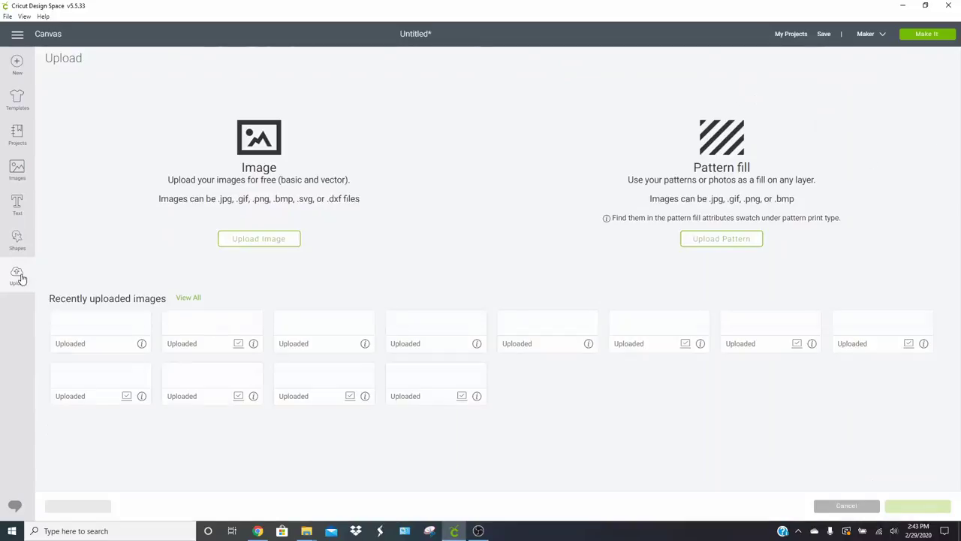
left_click(275, 244)
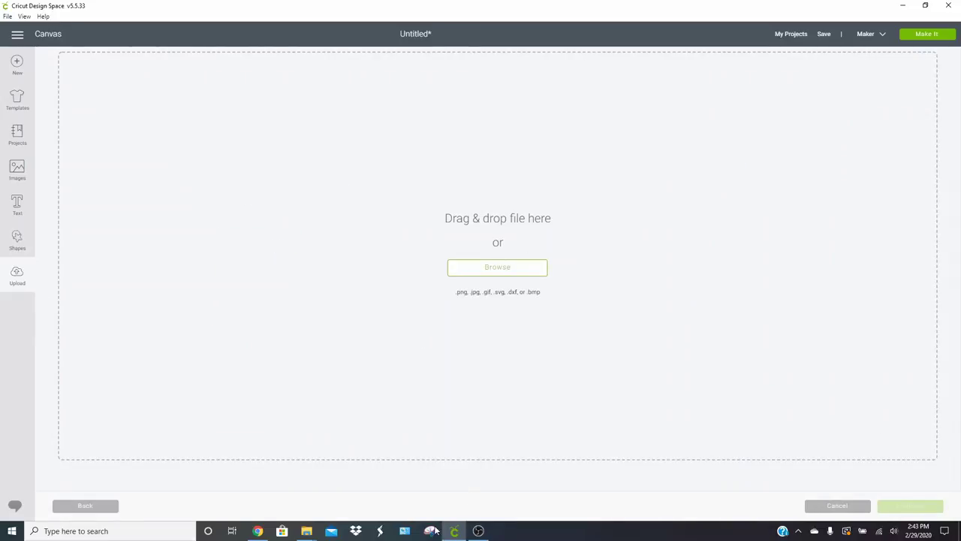
mouse_move(308, 526)
left_click(350, 499)
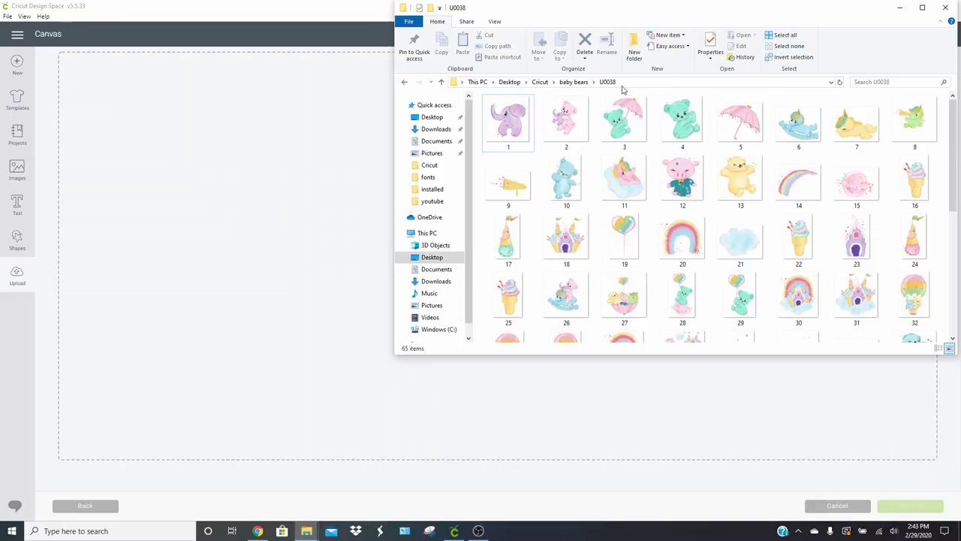
- Upload bear image 3, the teal bear with pink umbrella, as a complex Print Then Cut image
left_click_drag(624, 120, 295, 197)
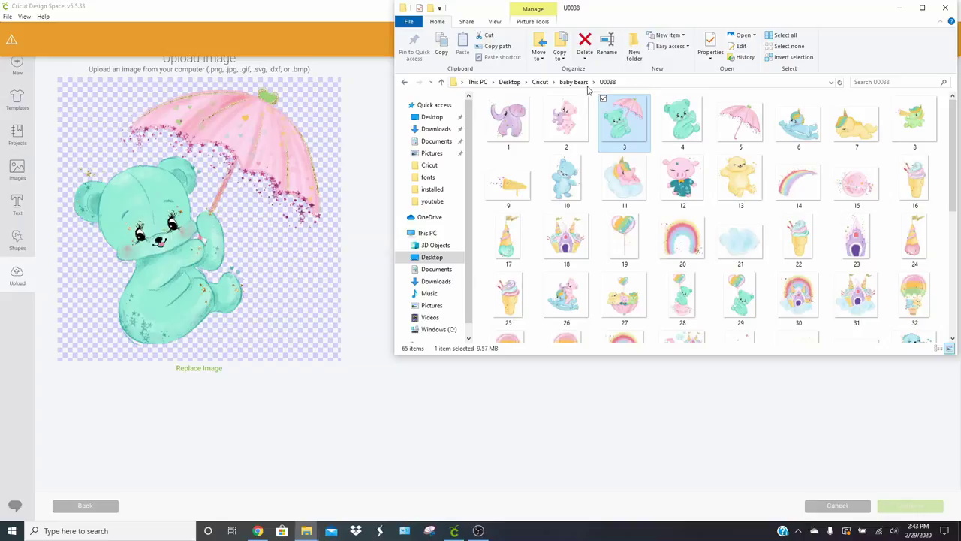
left_click(897, 8)
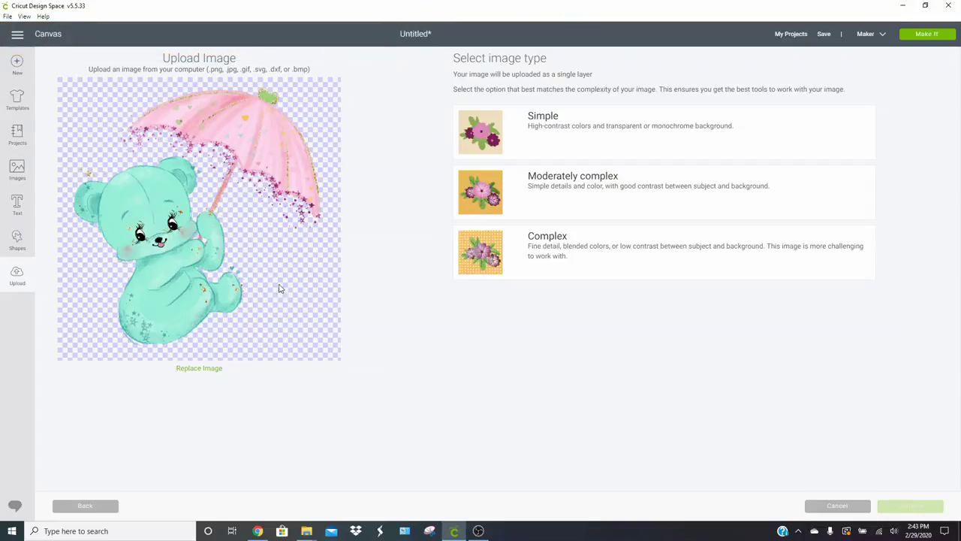
left_click(620, 262)
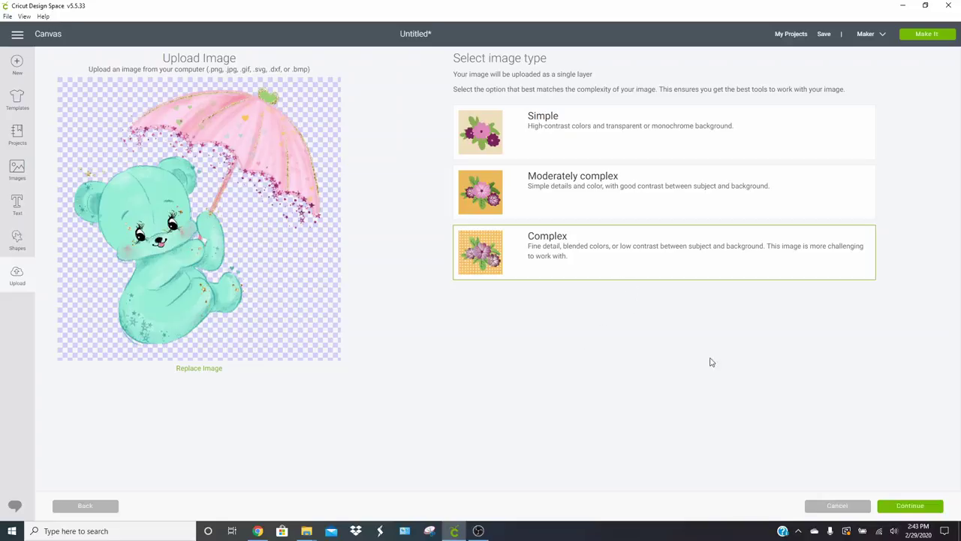
left_click(908, 507)
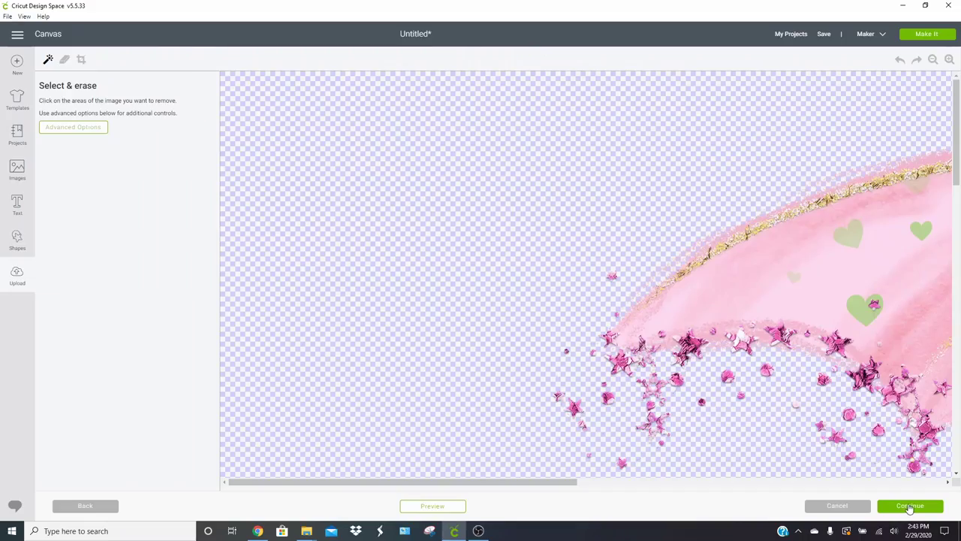
left_click(910, 507)
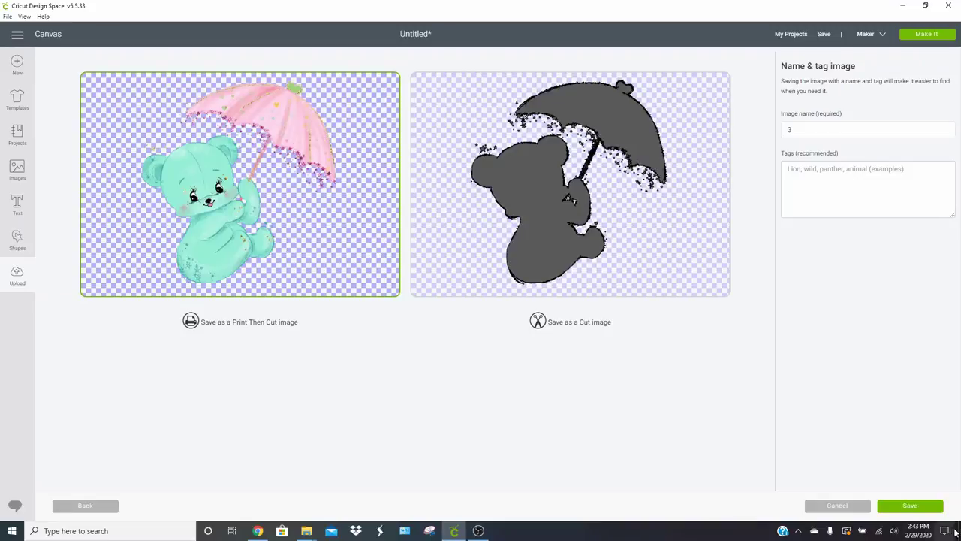
left_click(935, 510)
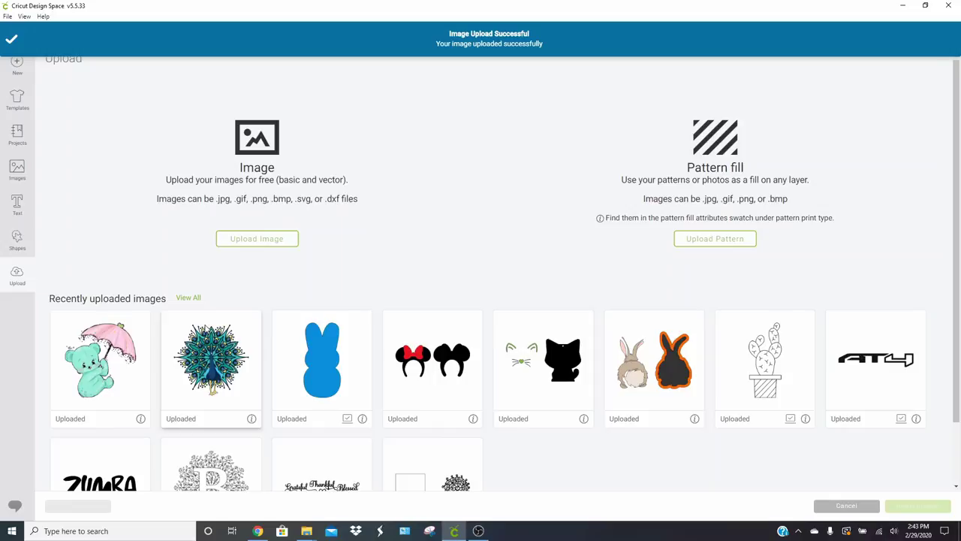
- Upload pink bear image 53 from the U0038 folder as a complex Print Then Cut image
left_click(240, 240)
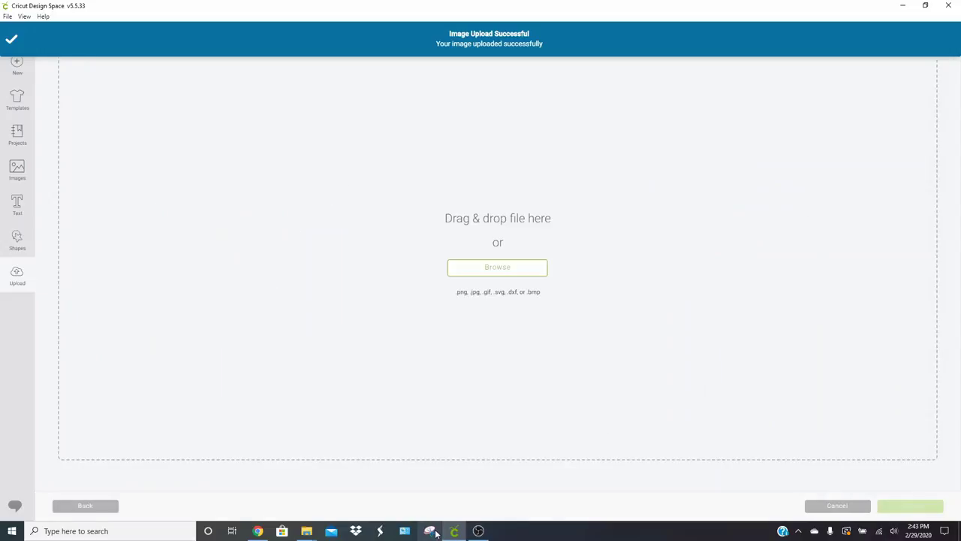
mouse_move(306, 531)
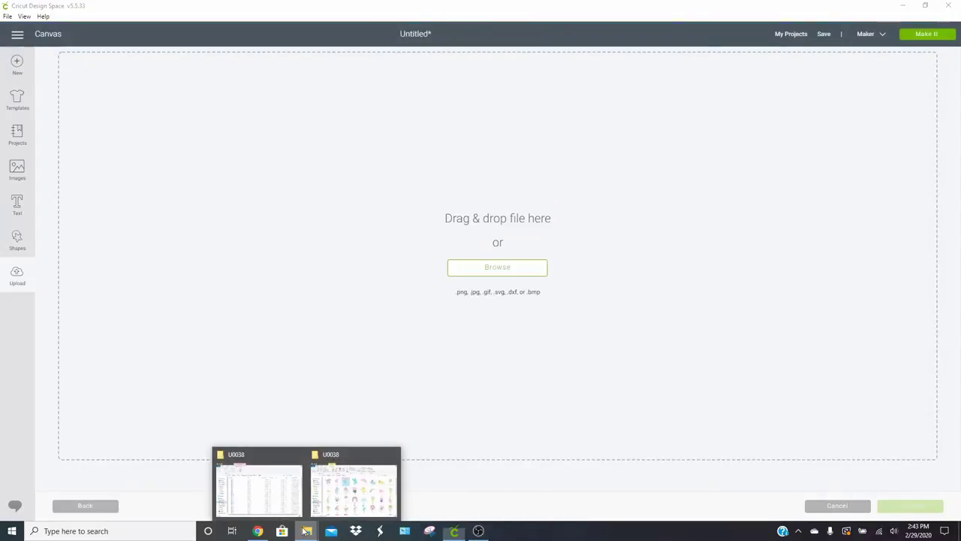
left_click(354, 488)
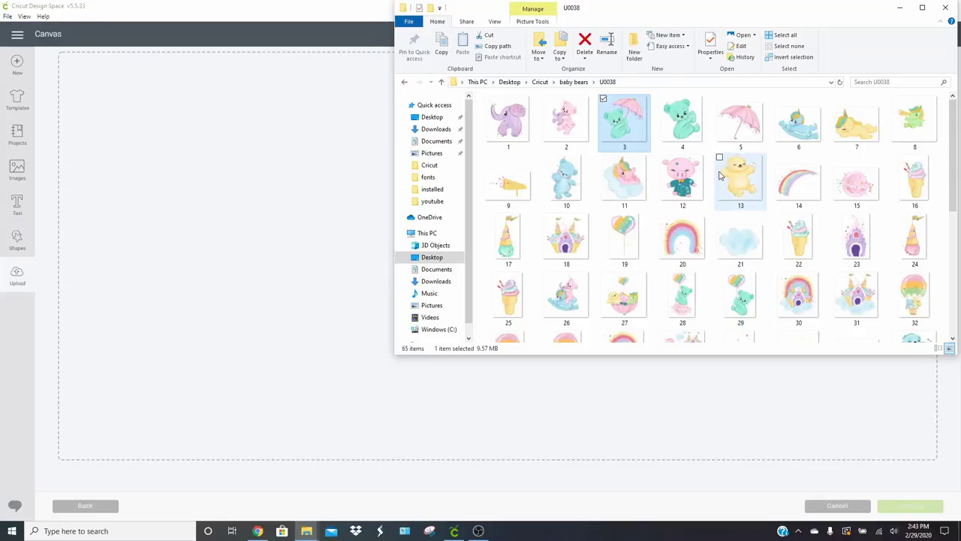
scroll(714, 196, "down", 3)
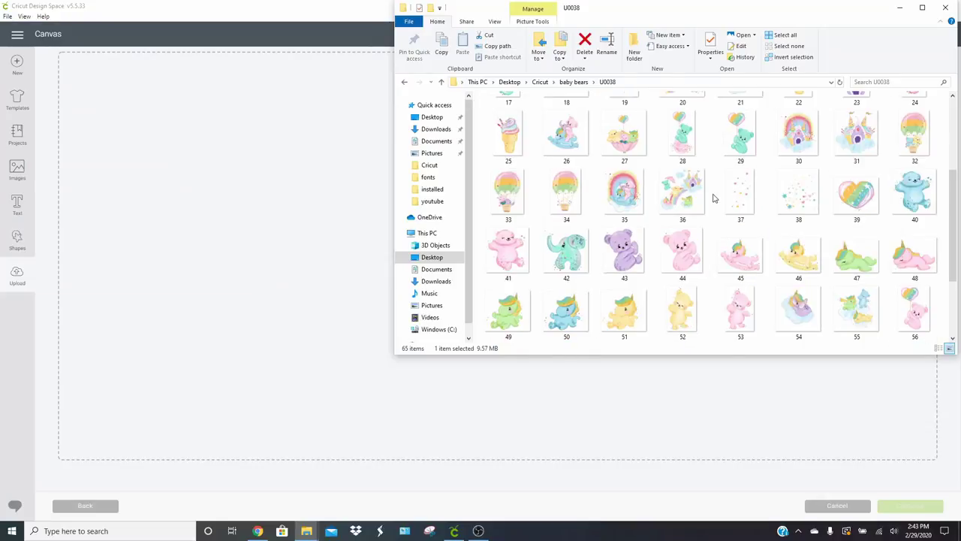
scroll(728, 240, "down", 3)
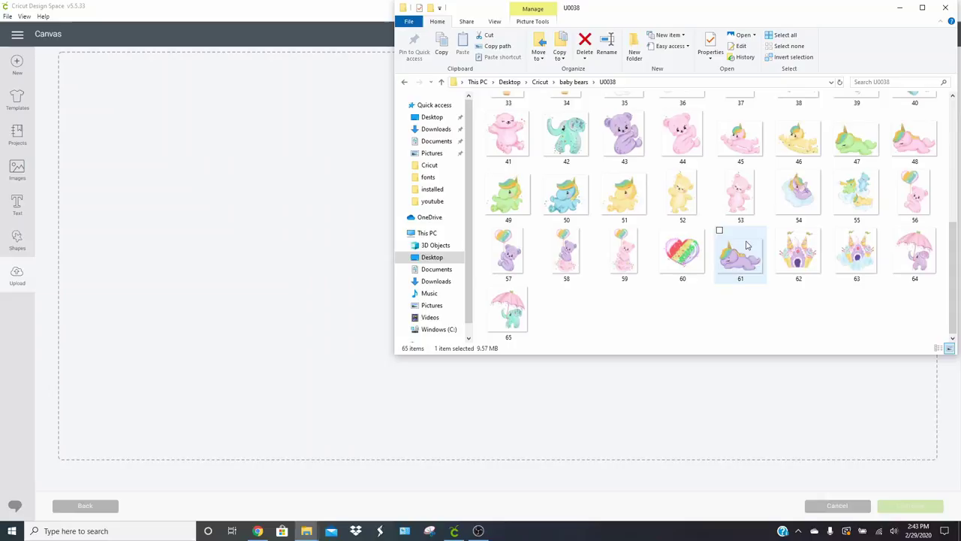
left_click_drag(732, 197, 343, 219)
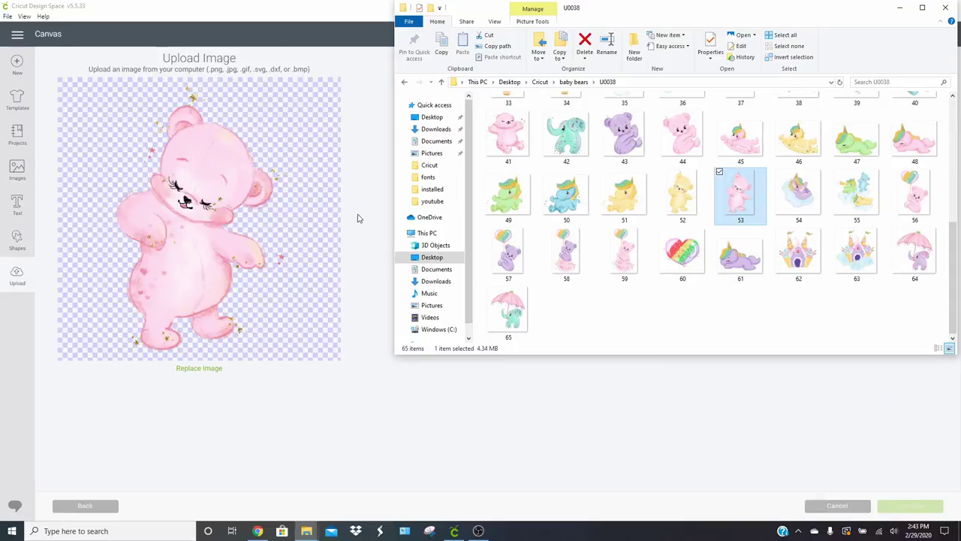
left_click(472, 471)
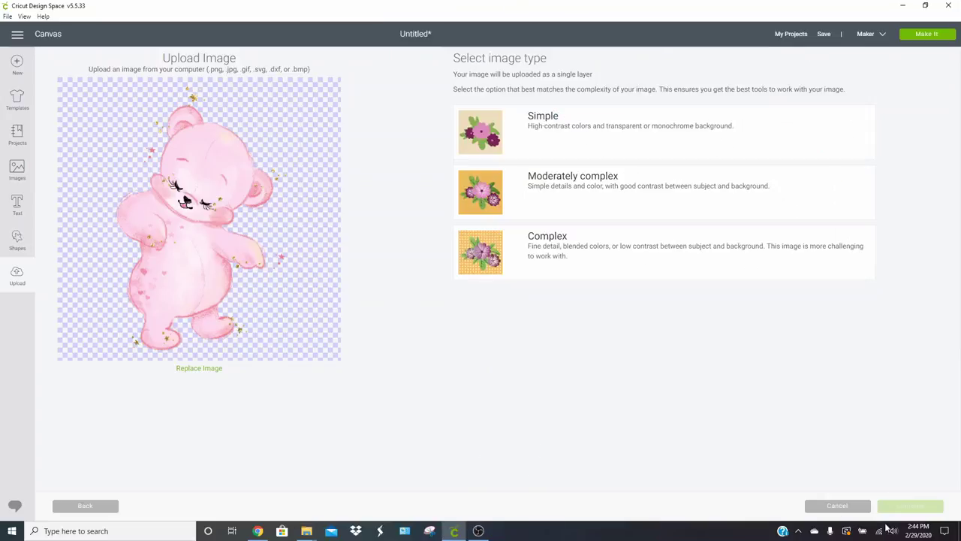
left_click(559, 259)
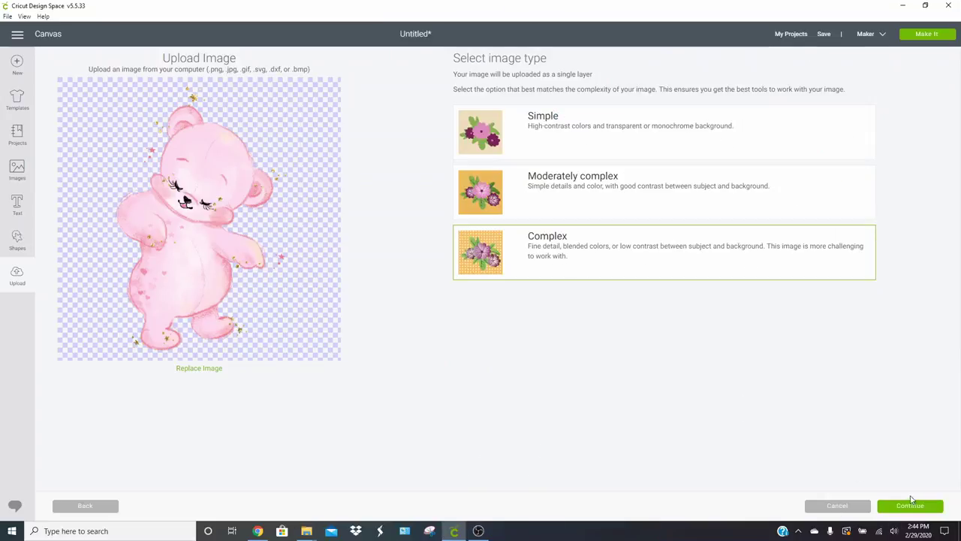
left_click(911, 506)
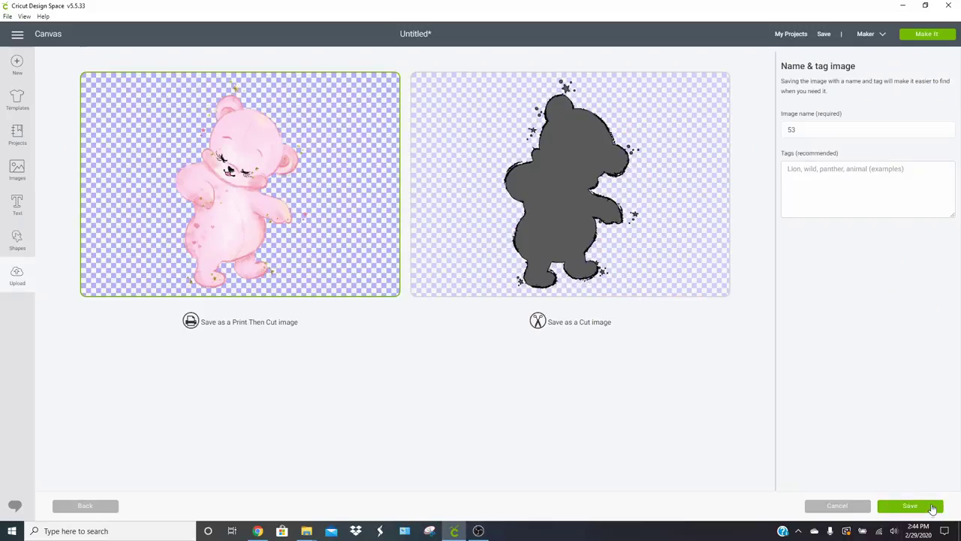
left_click(931, 508)
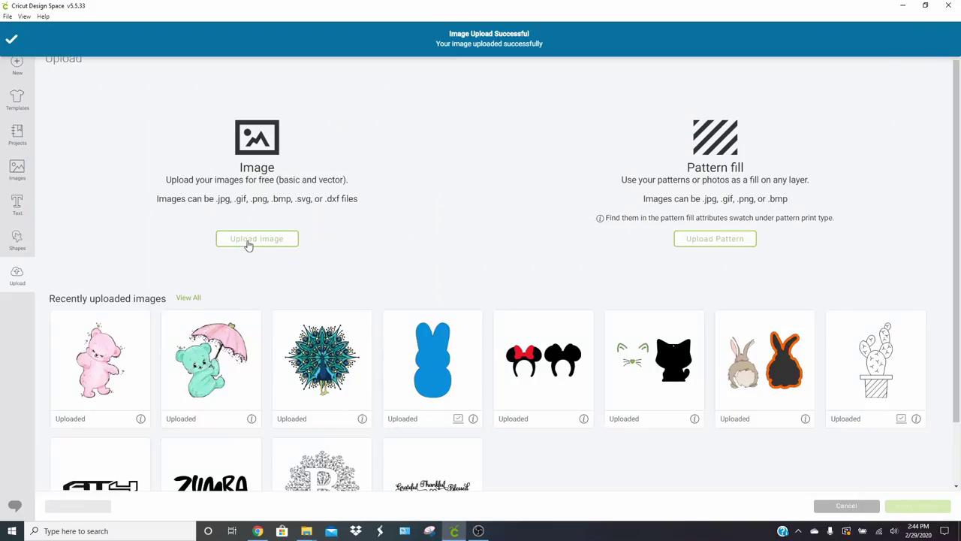
left_click(248, 241)
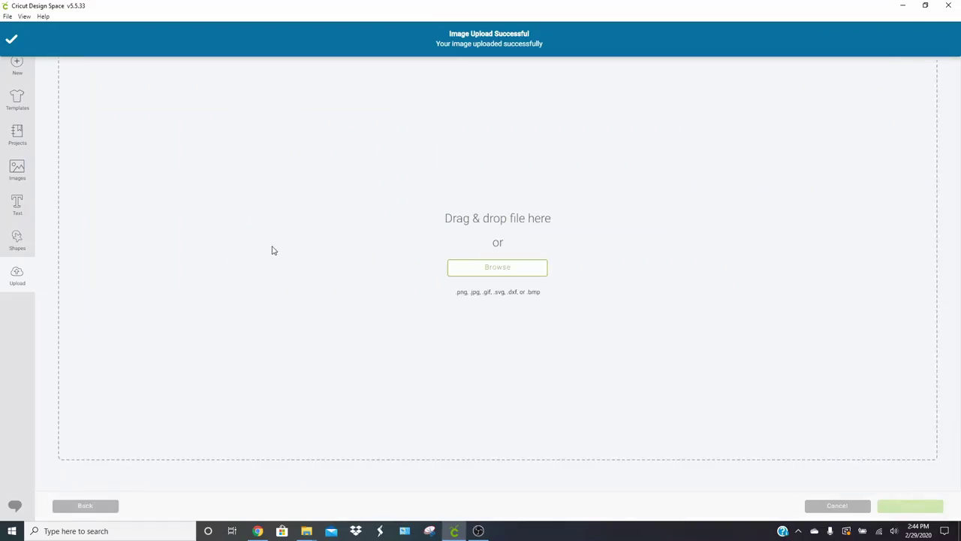
- Browse to Desktop > Cricut > baby bears > U0038 and open image 58
left_click(513, 275)
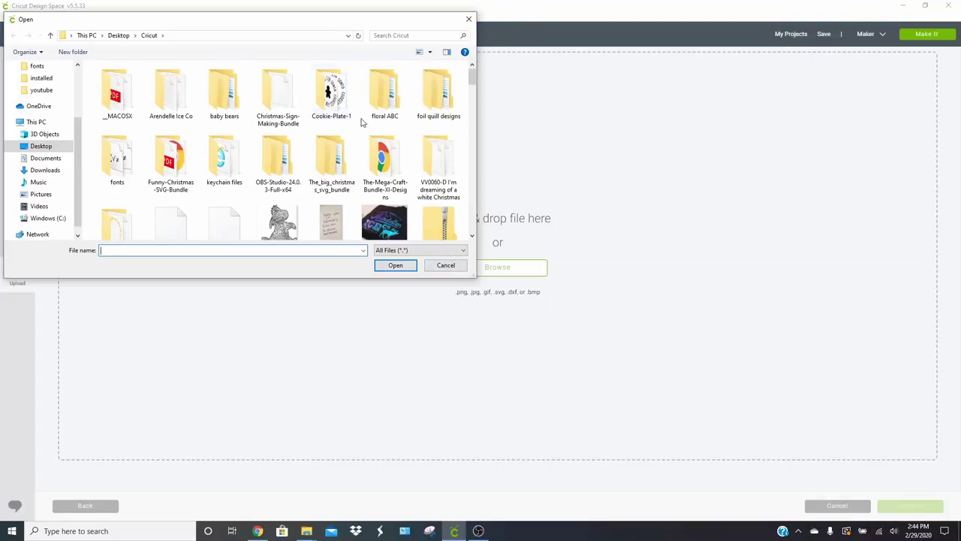
scroll(170, 98, "down", 1)
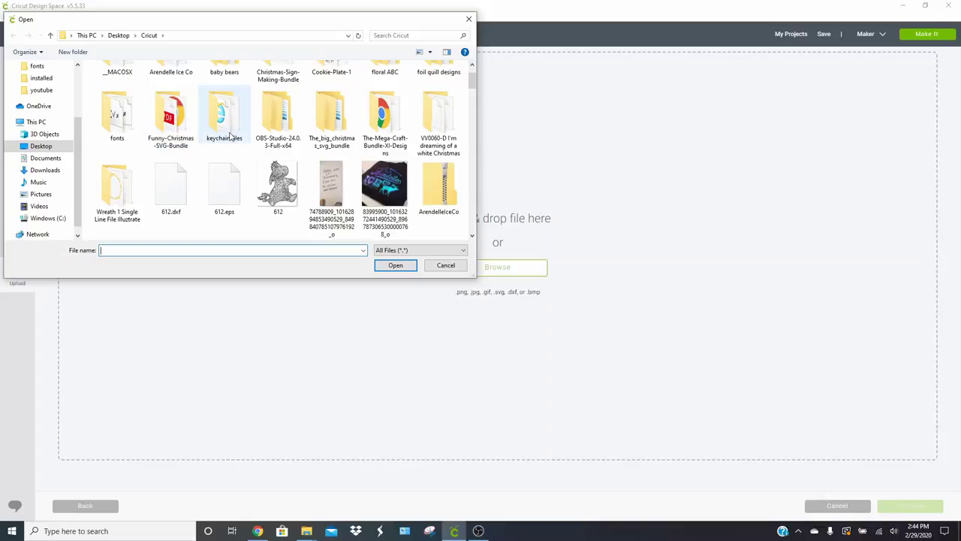
scroll(229, 90, "up", 1)
double_click(222, 105)
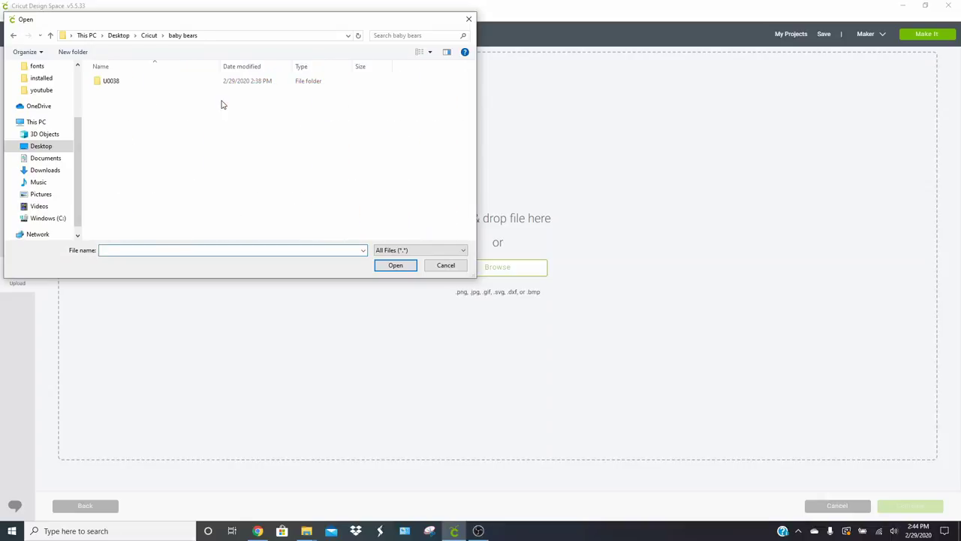
double_click(123, 81)
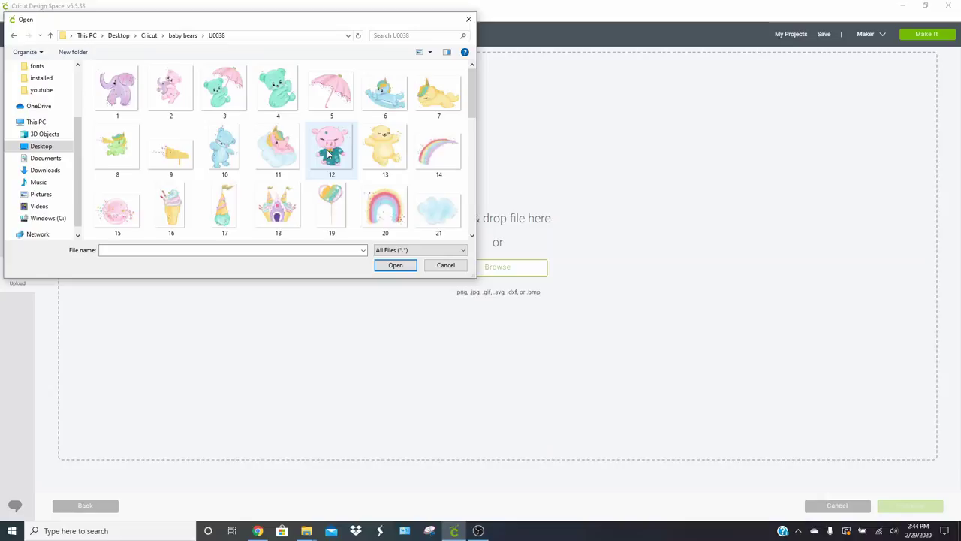
scroll(241, 126, "down", 4)
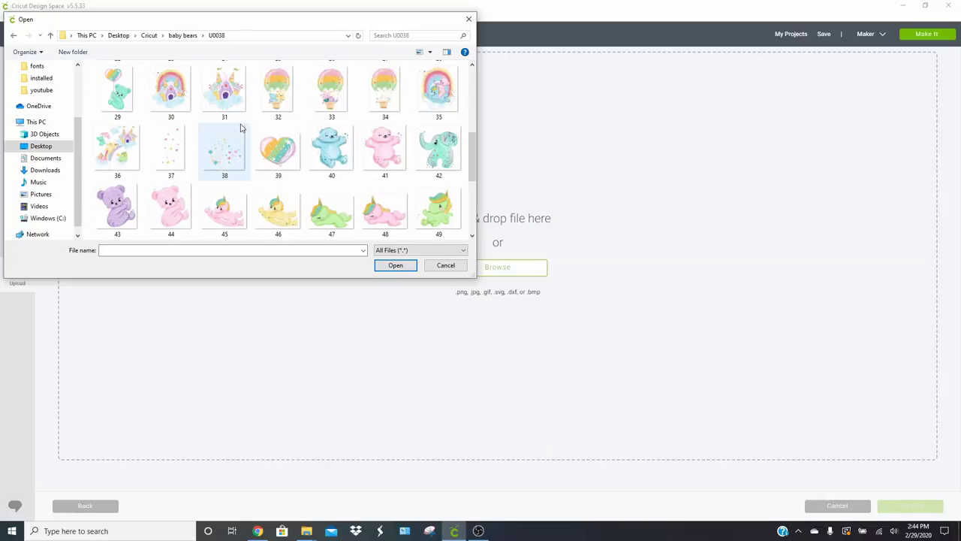
scroll(240, 128, "down", 2)
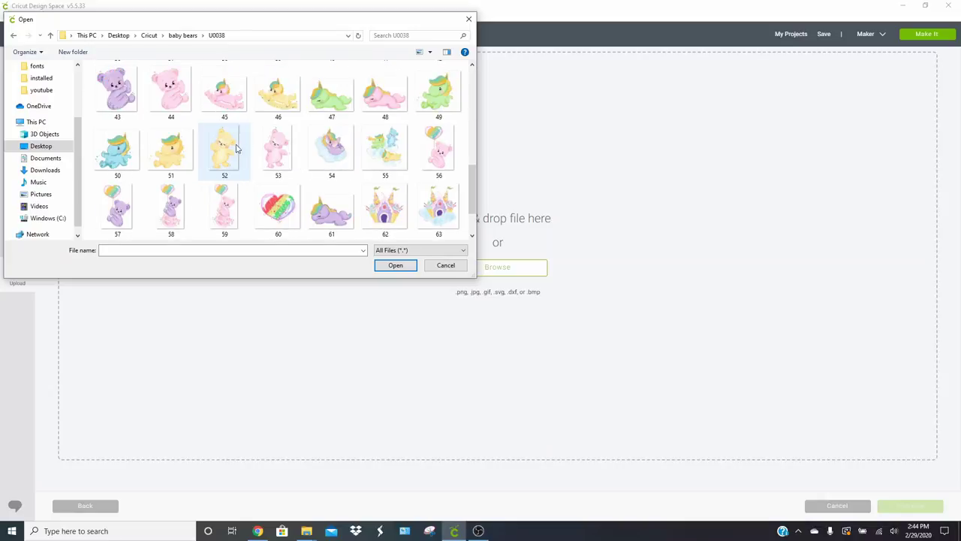
scroll(218, 150, "down", 1)
left_click(170, 154)
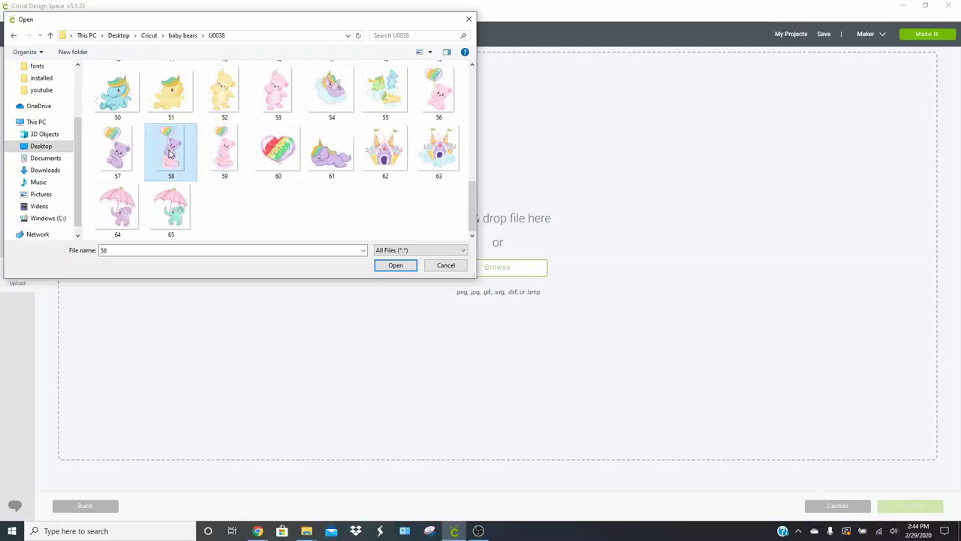
scroll(170, 154, "up", 7)
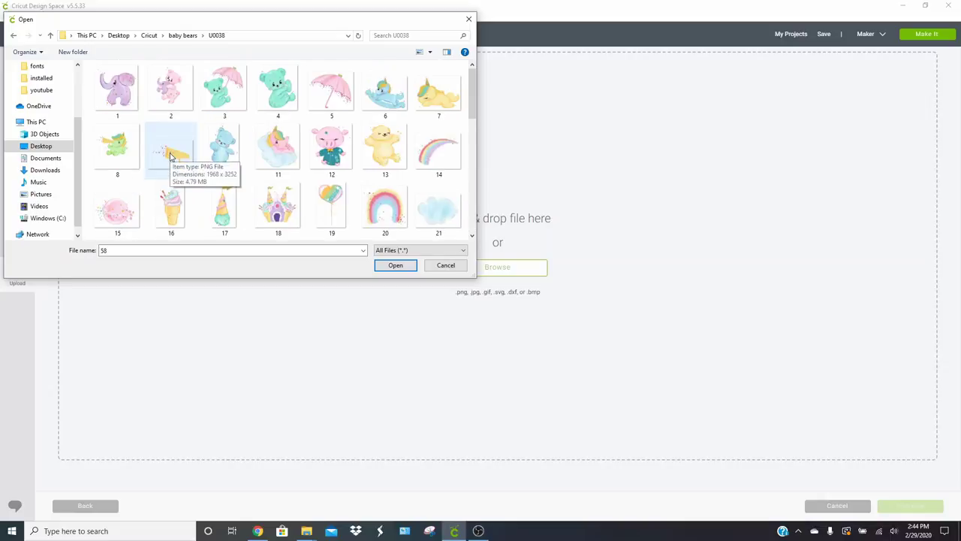
scroll(171, 173, "down", 4)
scroll(171, 187, "down", 3)
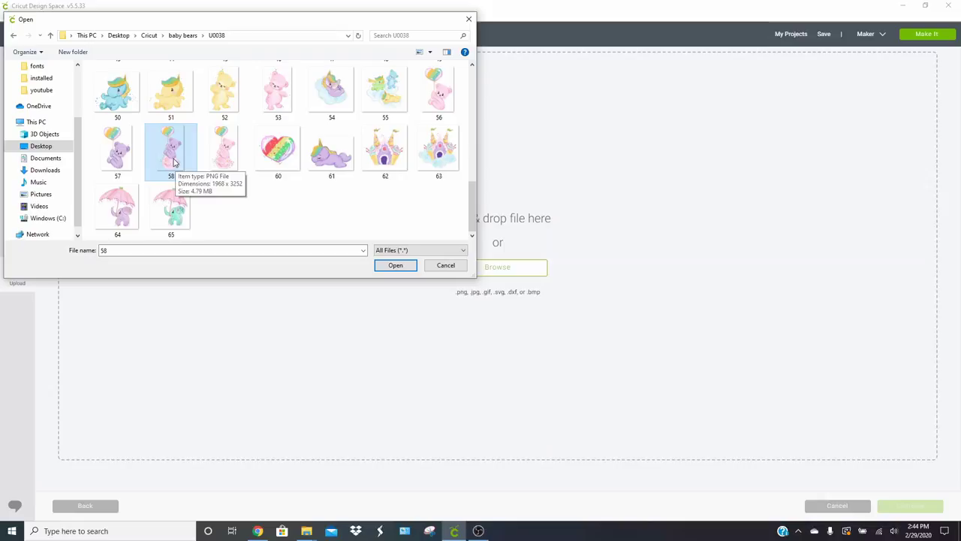
double_click(174, 161)
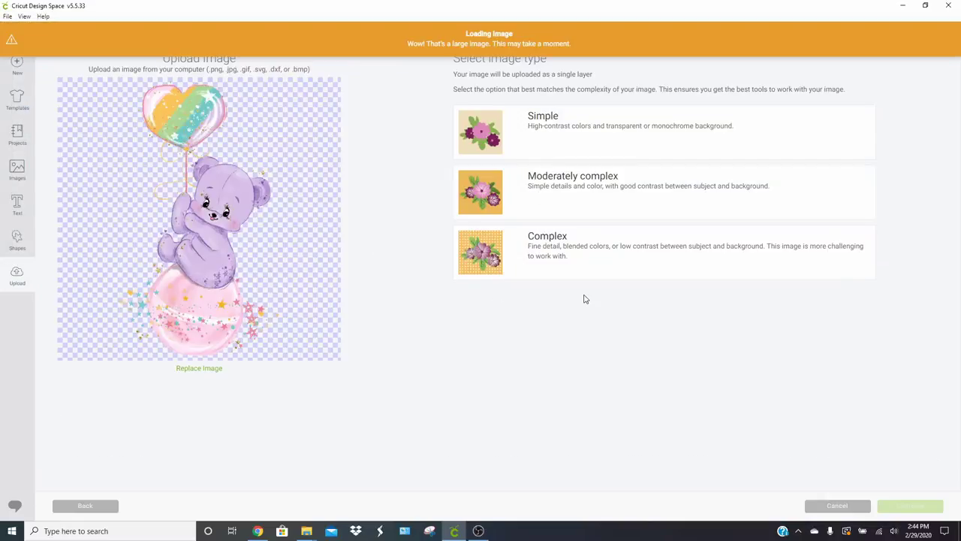
- Mark the heart-balloon bear as complex and save the upload
left_click(596, 260)
left_click(895, 507)
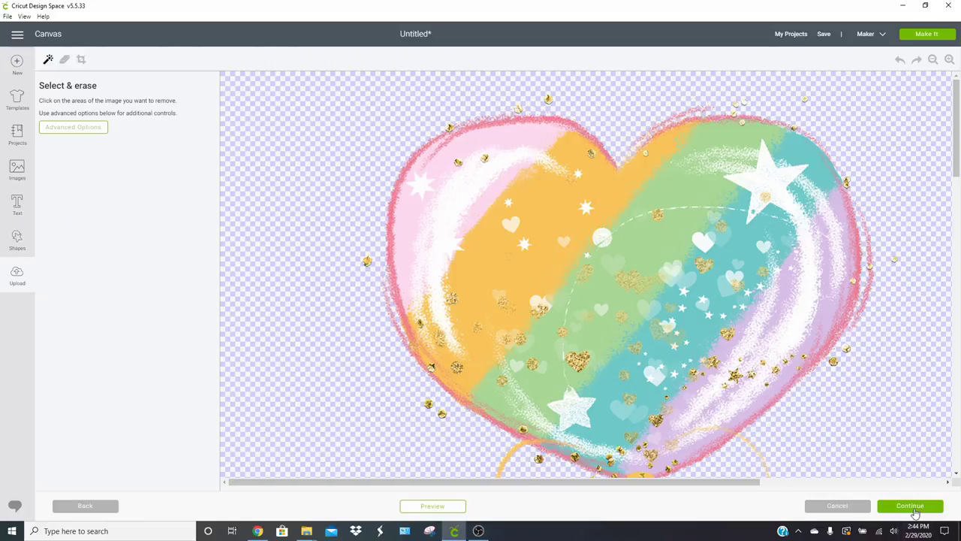
left_click(912, 508)
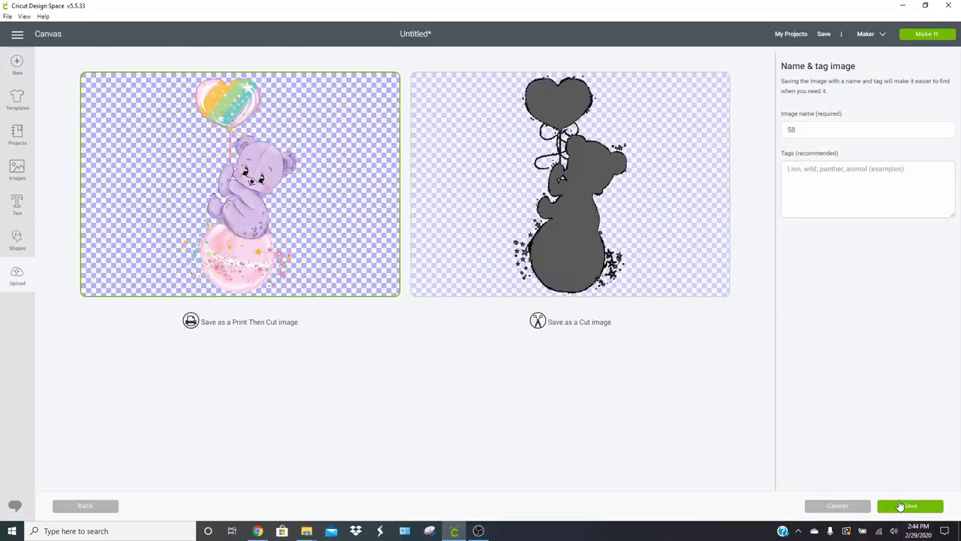
left_click(901, 505)
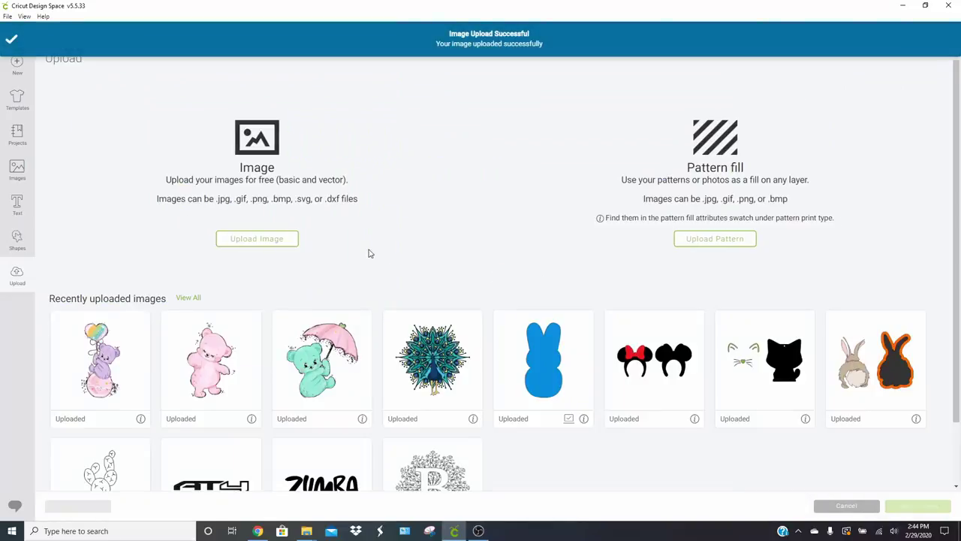
- Browse to image 13, the yellow bear, and save it as a complex upload
left_click(268, 242)
left_click(479, 274)
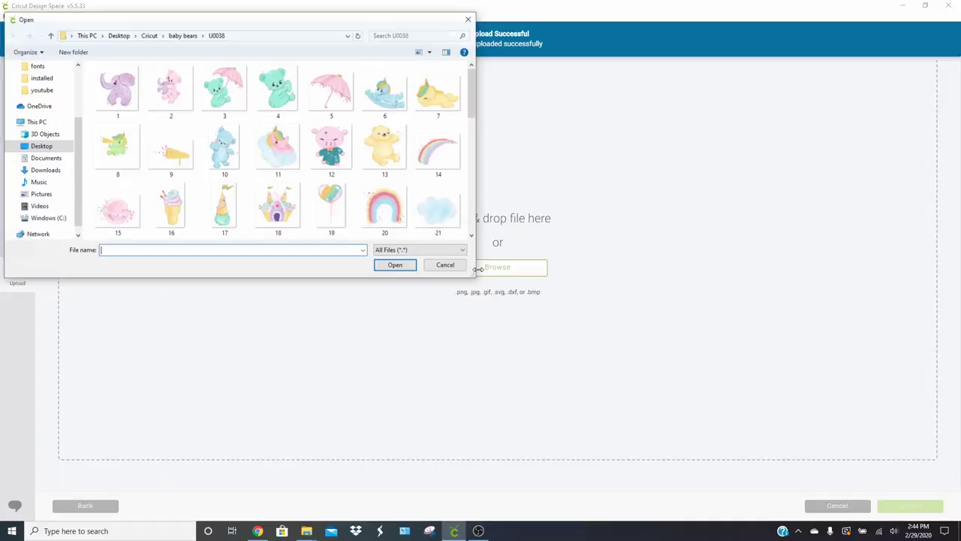
scroll(327, 131, "down", 4)
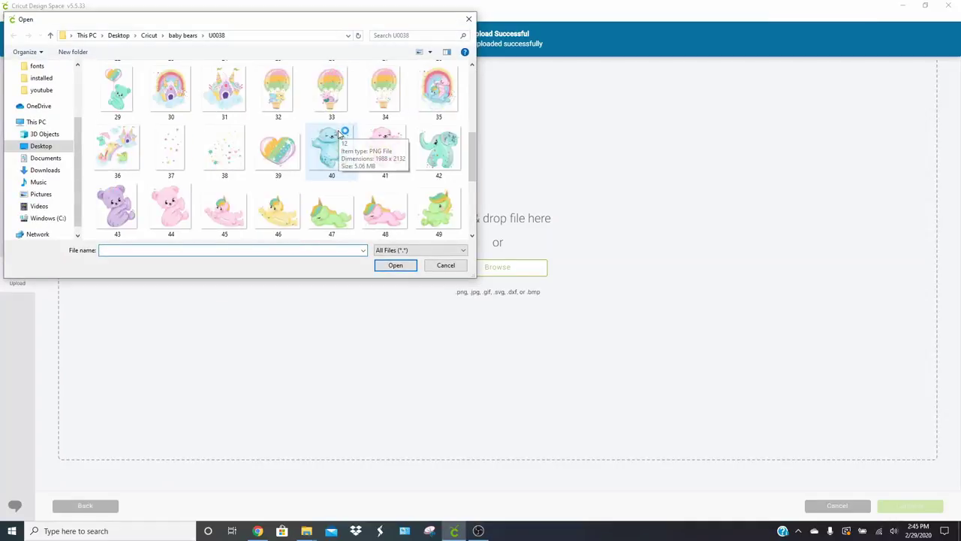
scroll(334, 136, "up", 4)
left_click(381, 143)
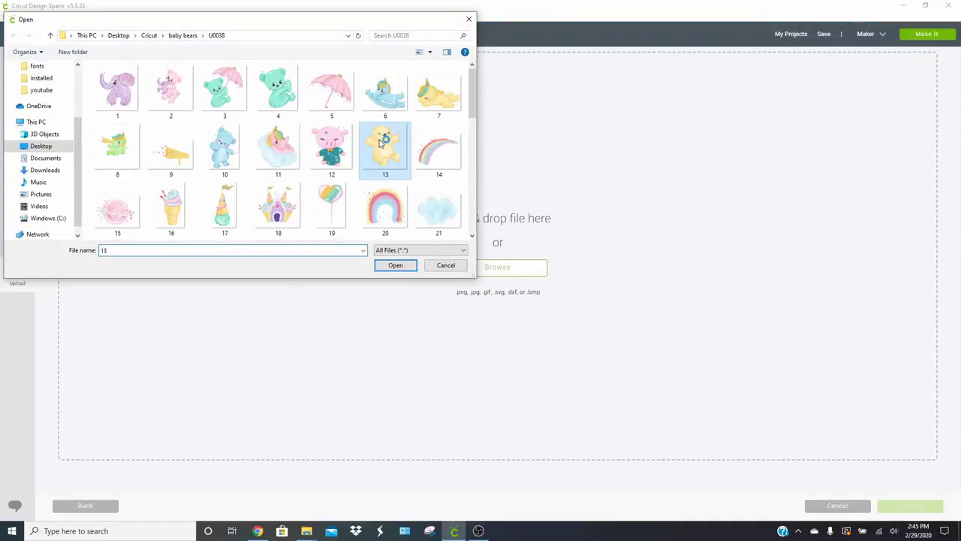
double_click(380, 142)
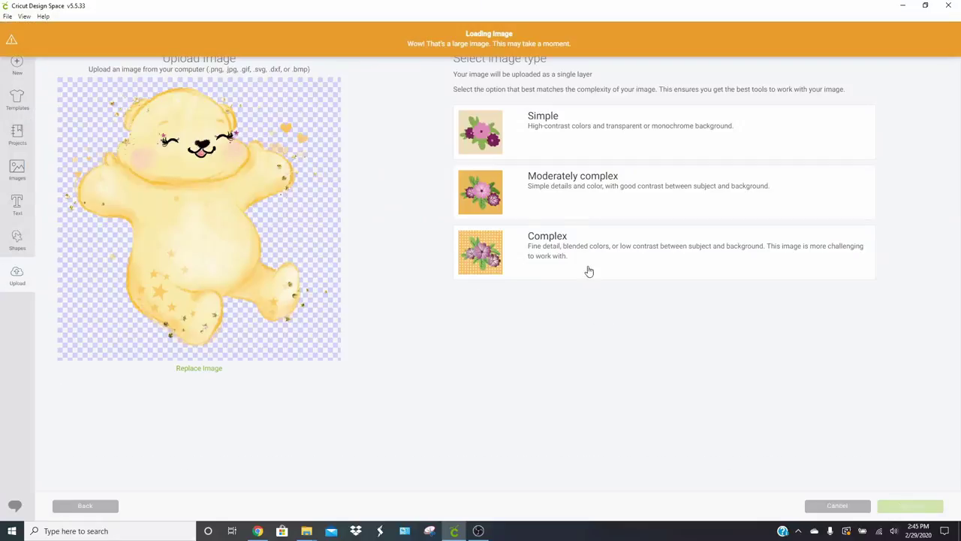
left_click(576, 255)
left_click(909, 506)
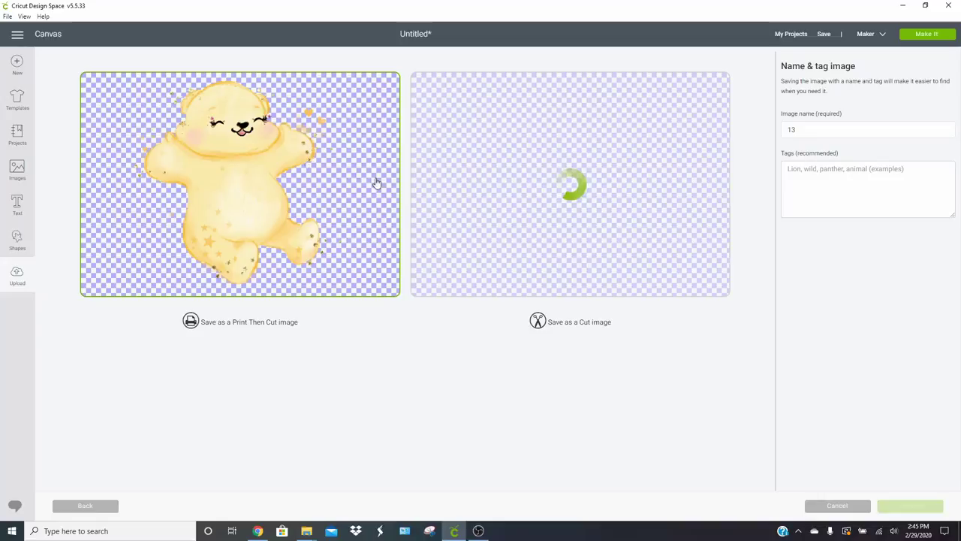
left_click(909, 506)
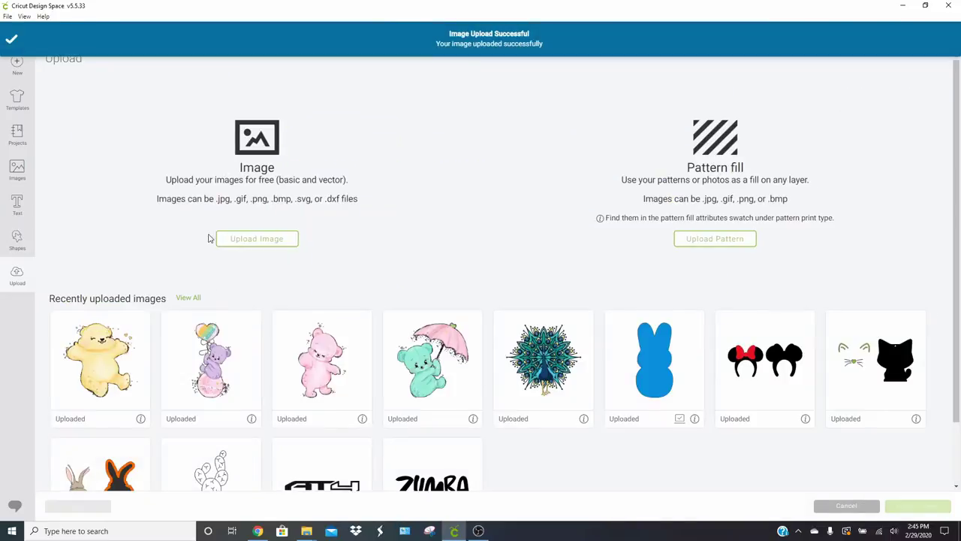
- Insert the yellow, purple, pink and teal umbrella bear images onto the canvas
left_click(100, 364)
left_click(211, 364)
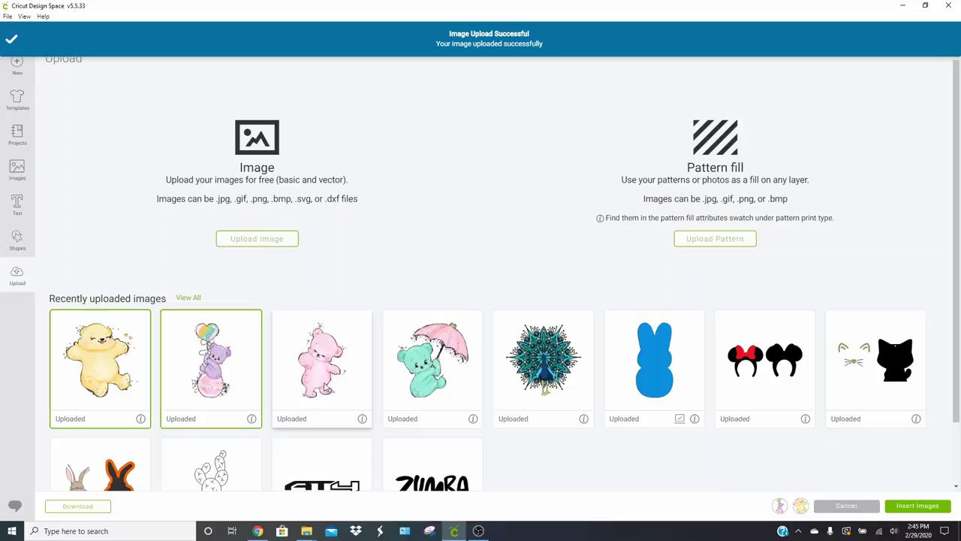
left_click(321, 364)
left_click(432, 394)
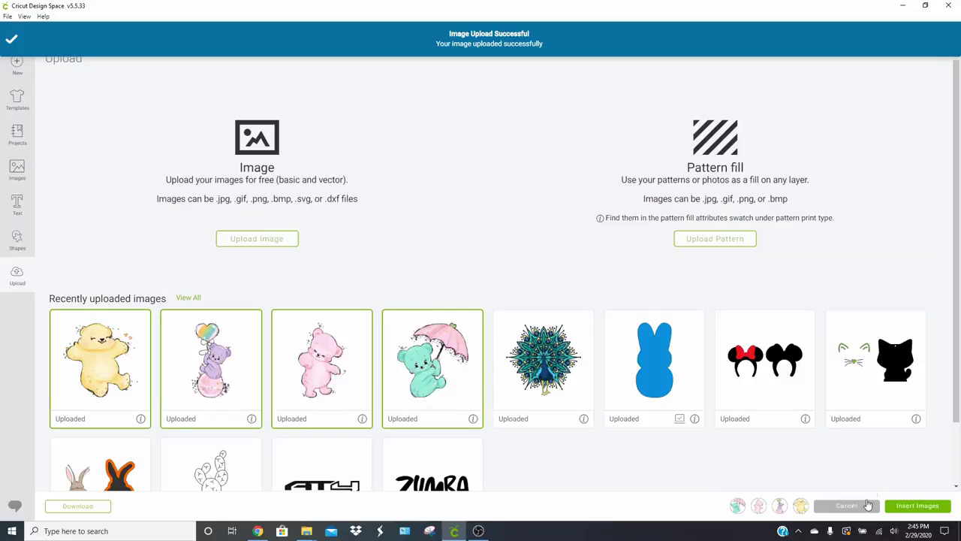
left_click(916, 506)
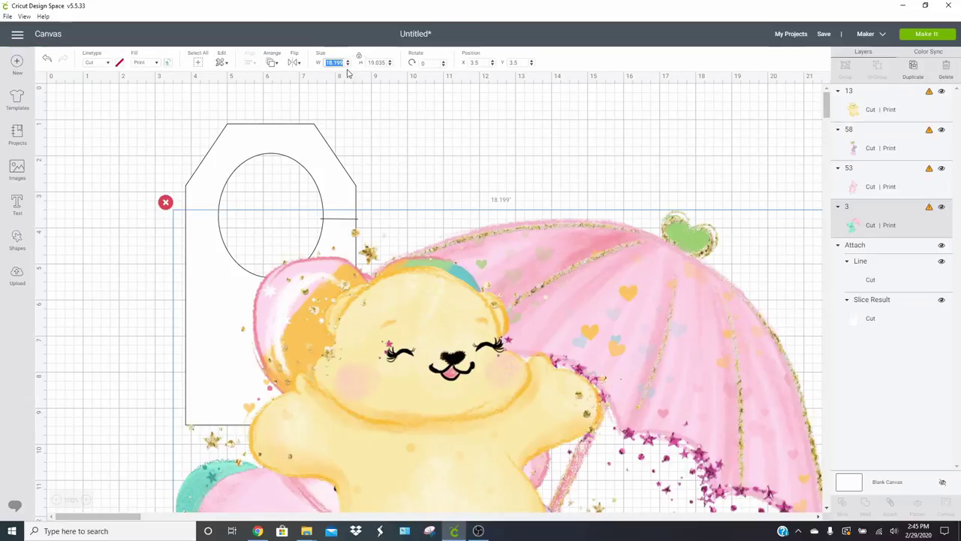
- Resize the yellow bear to 5 inches wide and move it to the right
key("Return")
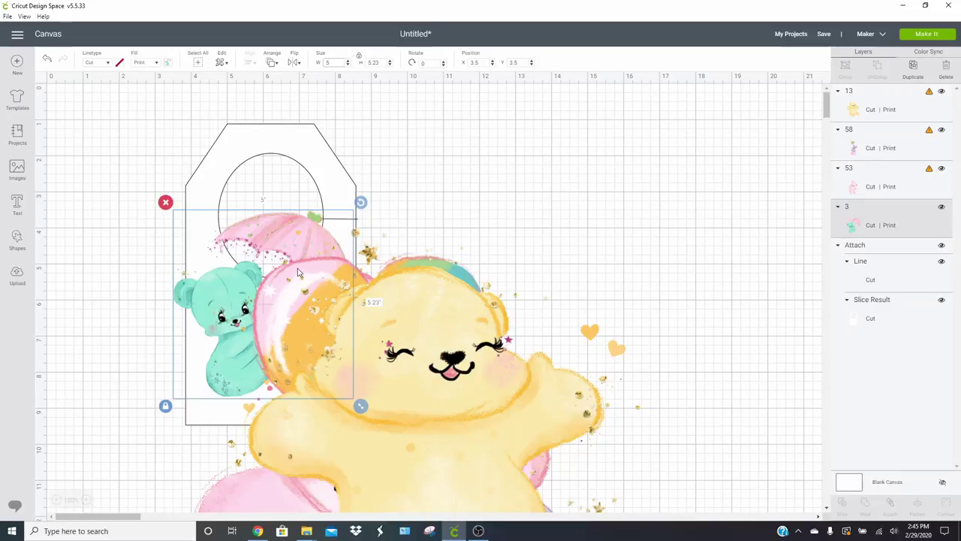
key("ctrl+z")
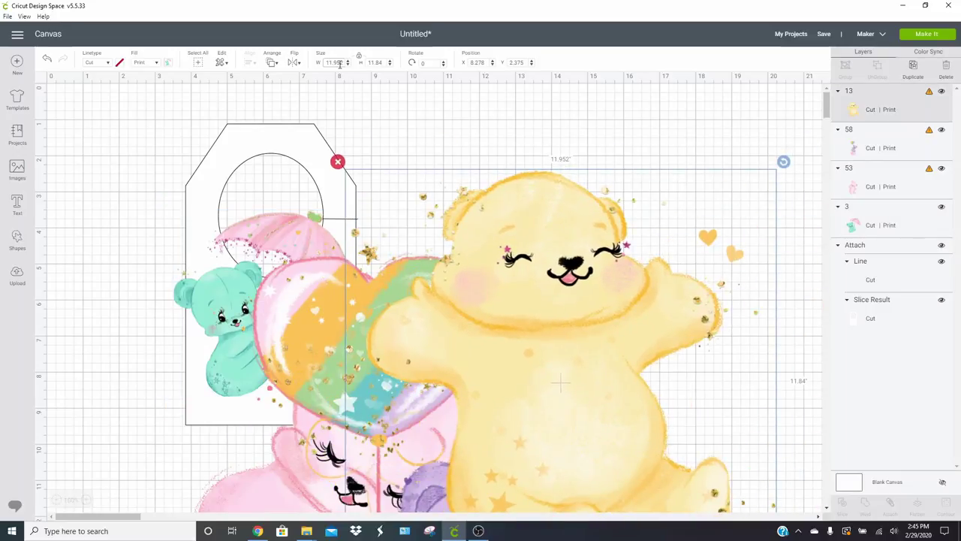
key("ctrl+y")
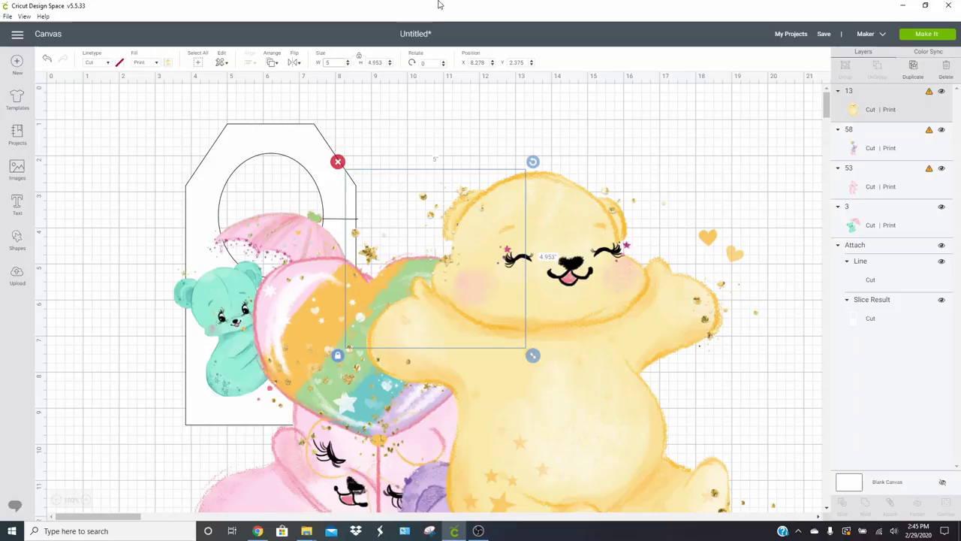
left_click_drag(478, 272, 700, 260)
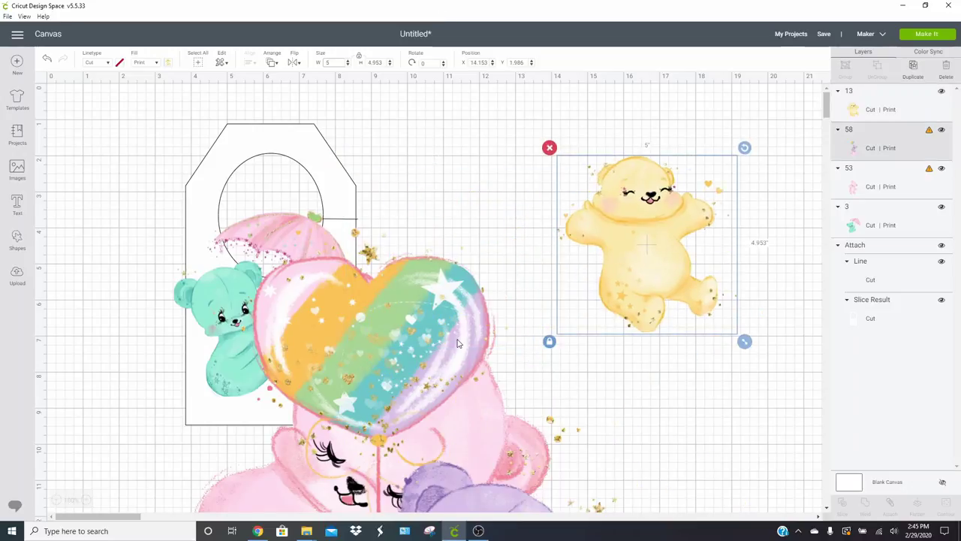
- Make the heart-holding bear and the pink bear 5 inches wide, stacking the heart bear on the yellow one
left_click(601, 270)
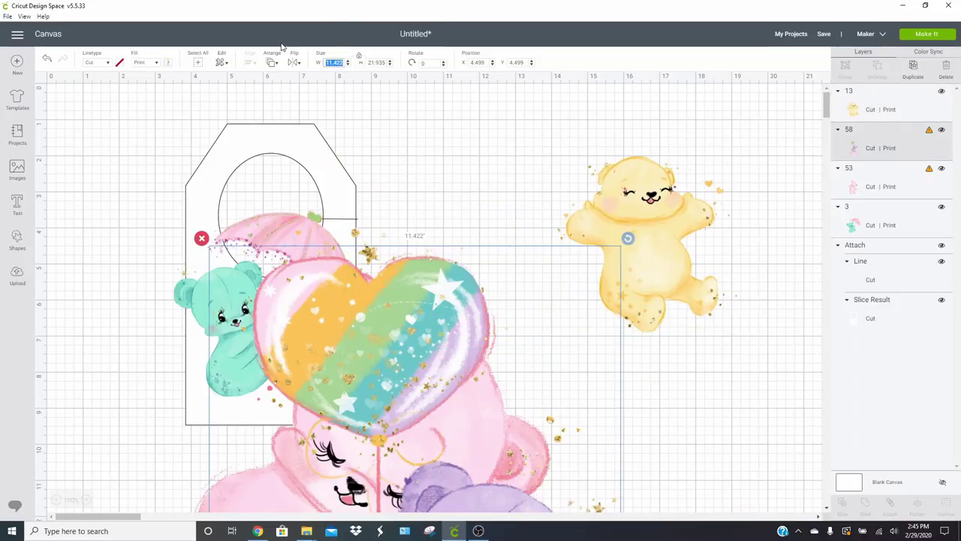
type("5")
key("Return")
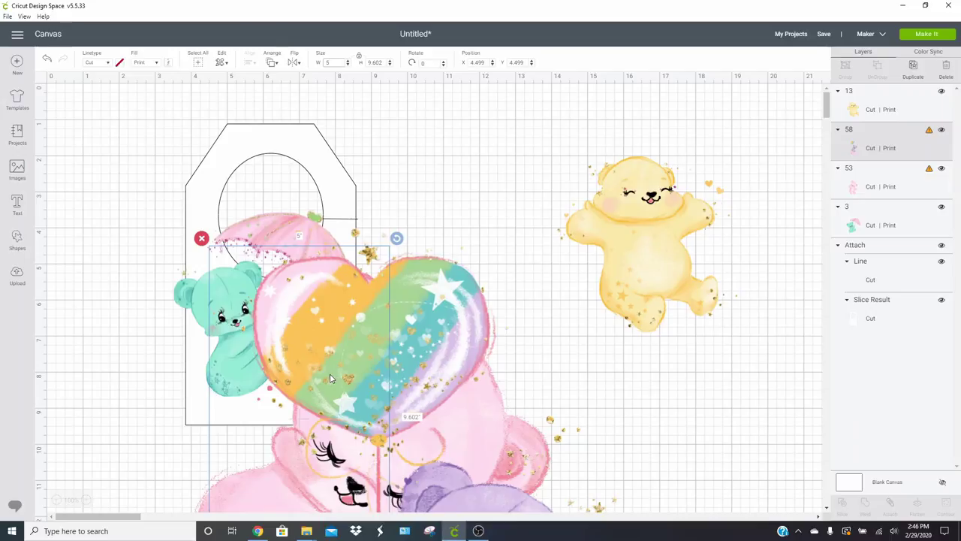
left_click_drag(330, 377, 683, 247)
left_click(357, 305)
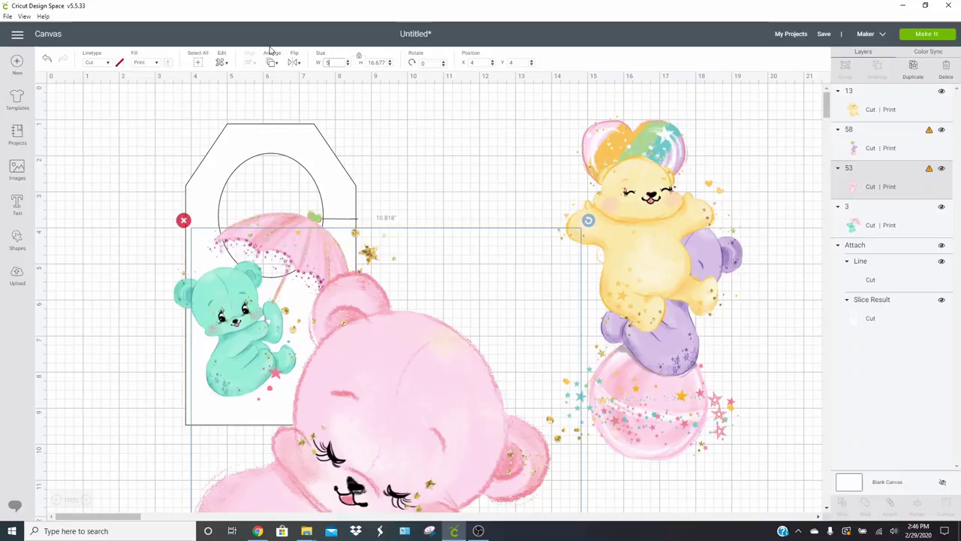
type("5")
key("Return")
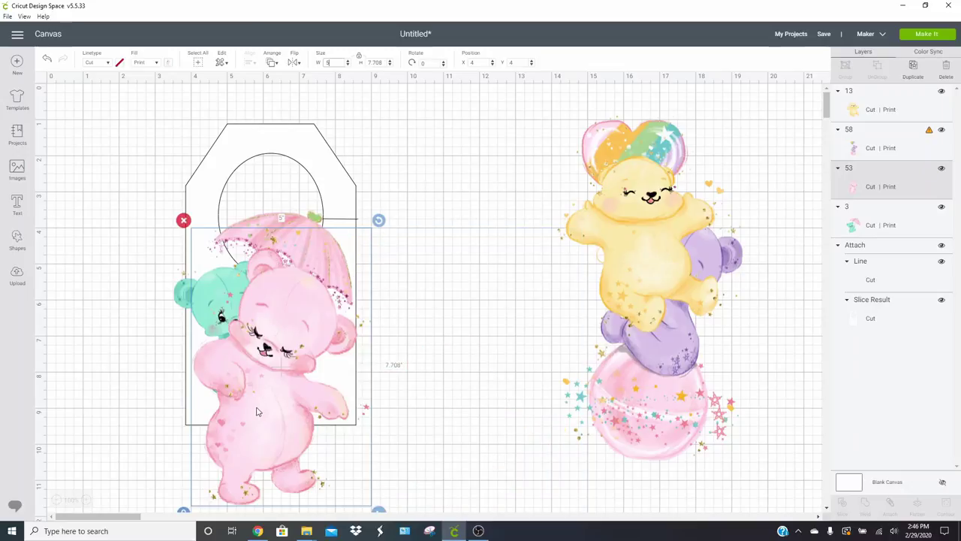
- Tuck the pink bear behind the yellow bear and shrink the teal umbrella bear to about 2.7 inches at the tag's bottom
left_click_drag(256, 412, 650, 283)
left_click_drag(237, 355, 443, 363)
left_click_drag(569, 415, 483, 325)
left_click_drag(429, 299, 267, 400)
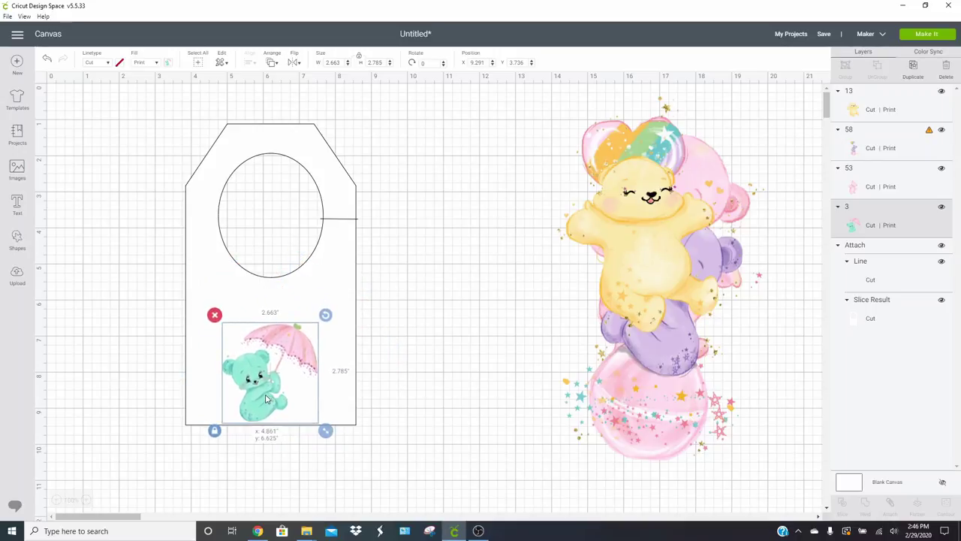
left_click(147, 320)
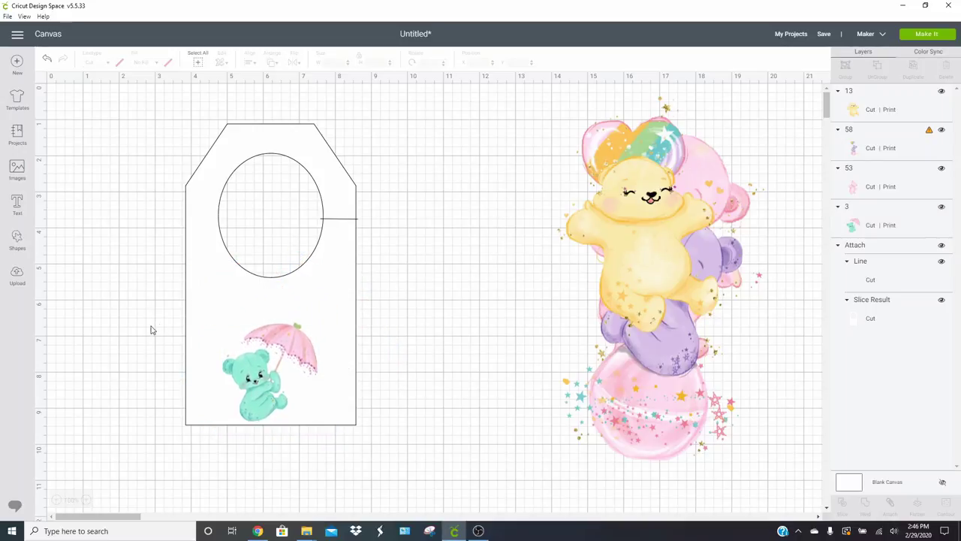
left_click(17, 203)
- Duplicate the tag group twice and stack both copies at the right over the bears
left_click(327, 189)
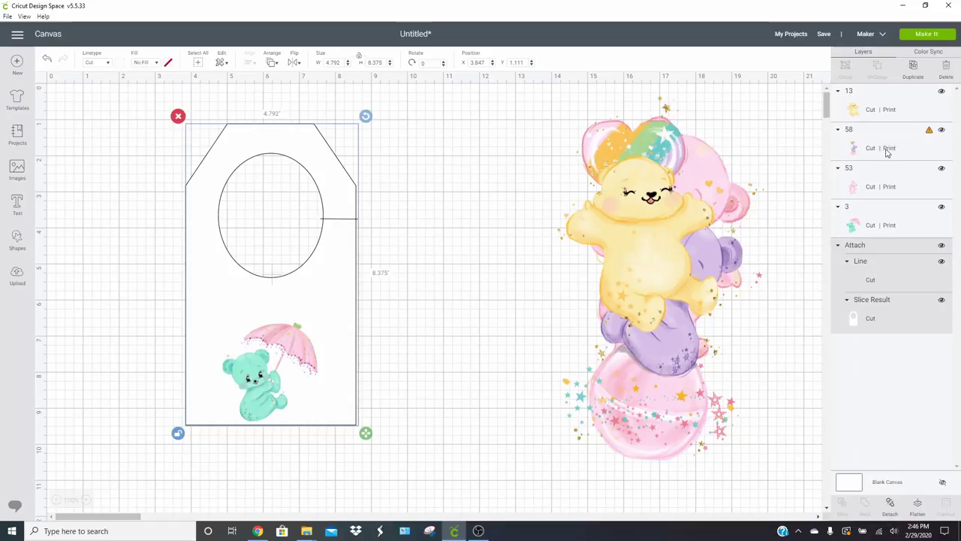
left_click(901, 112)
left_click(330, 188)
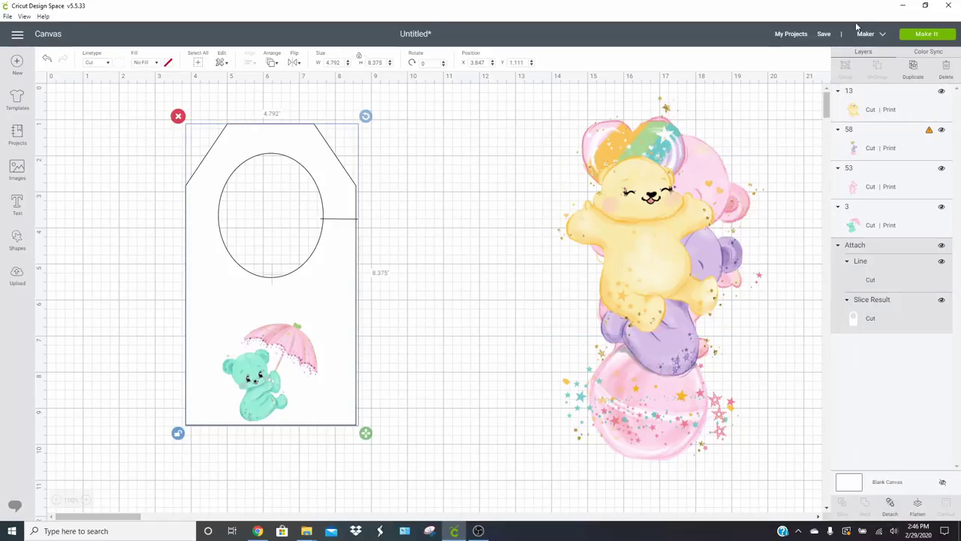
left_click(913, 66)
left_click(913, 66)
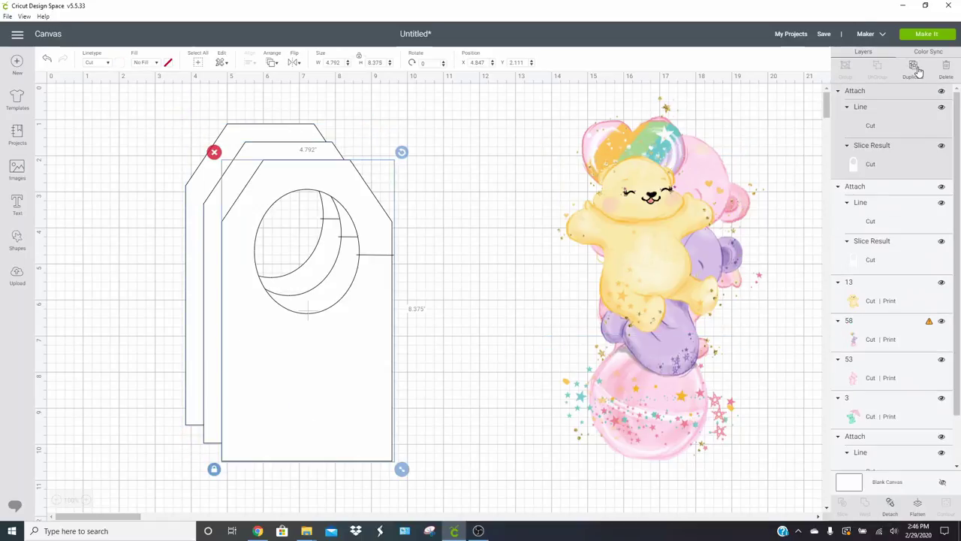
left_click_drag(318, 365, 627, 356)
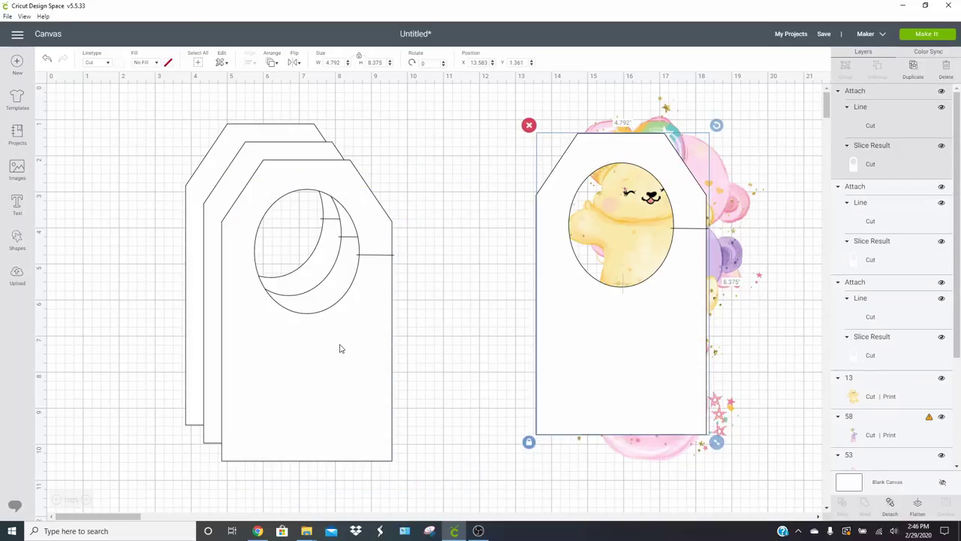
left_click_drag(339, 347, 684, 314)
left_click_drag(290, 345, 646, 315)
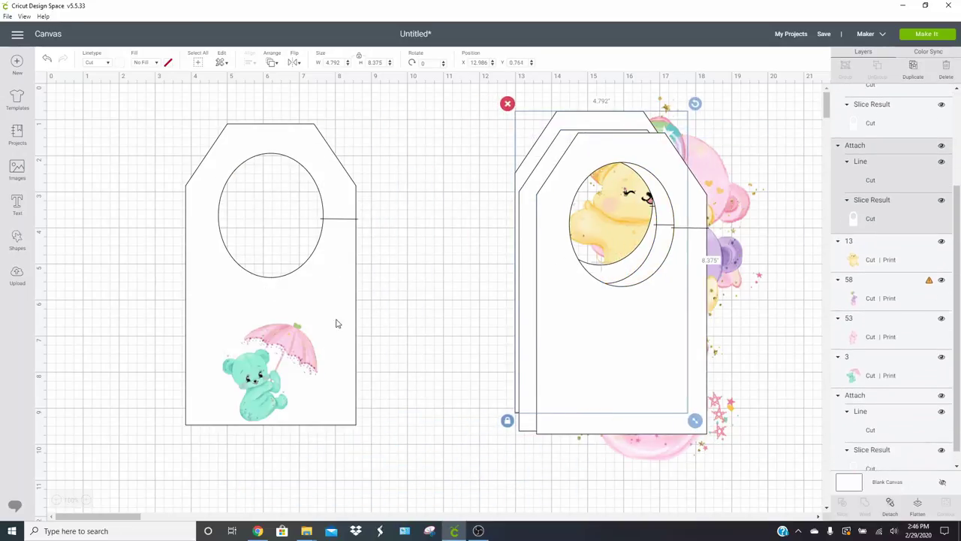
left_click(17, 201)
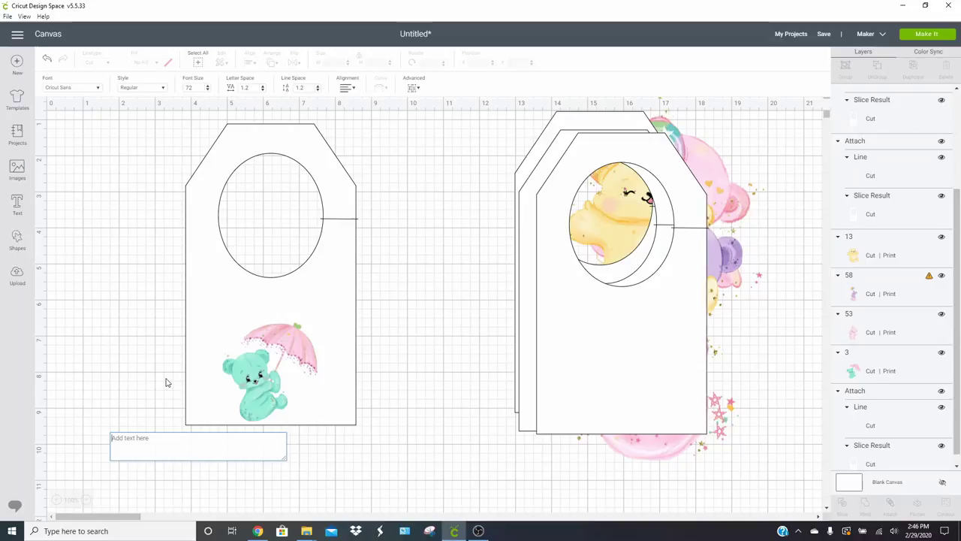
- Add a 4.2-inch-wide '0-3 MONTH' label in Arial Black between the tag's hole and the teal bear
type("3")
key("BackSpace")
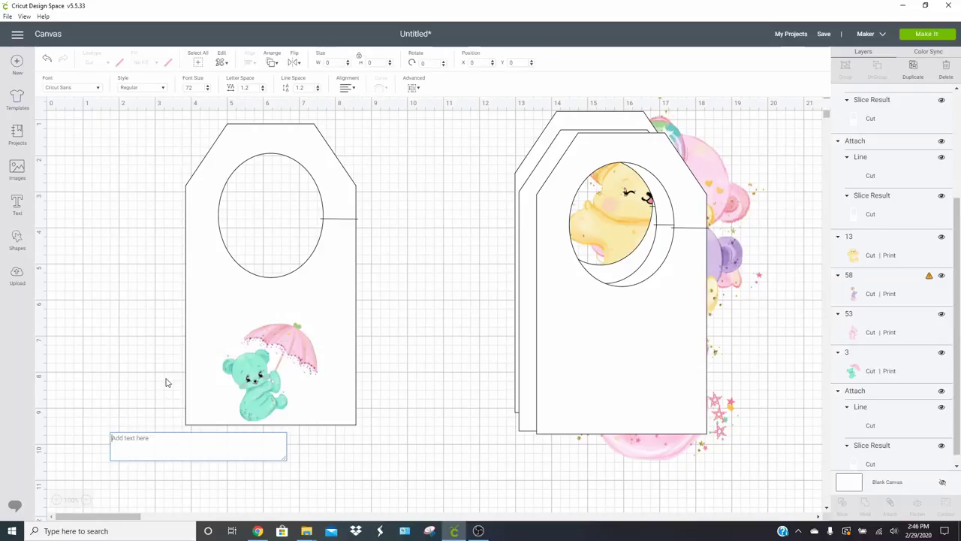
type("0-3")
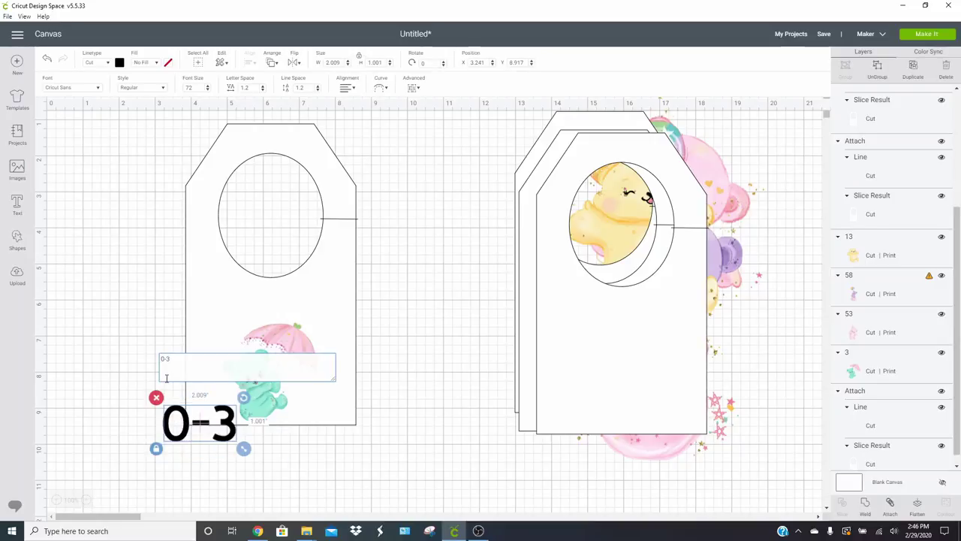
type(" M")
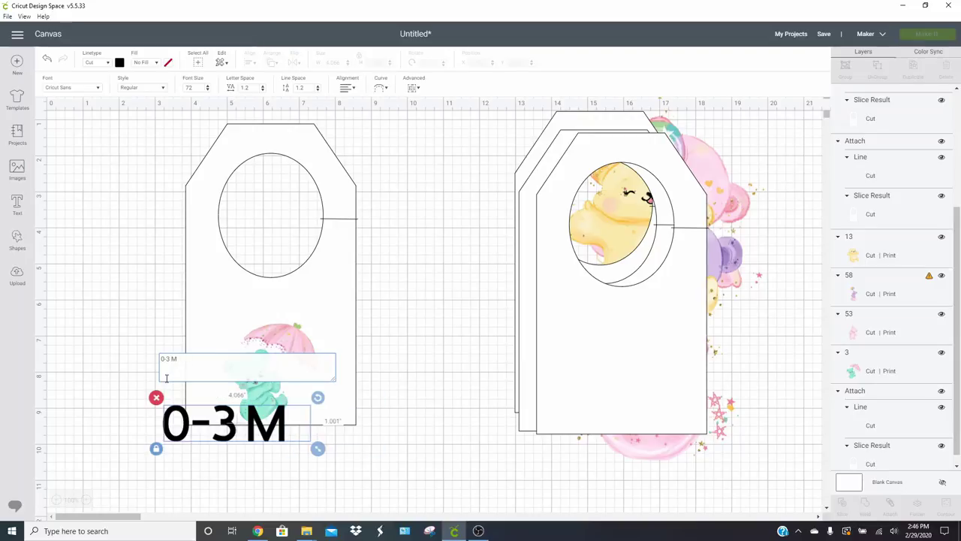
type("ONT")
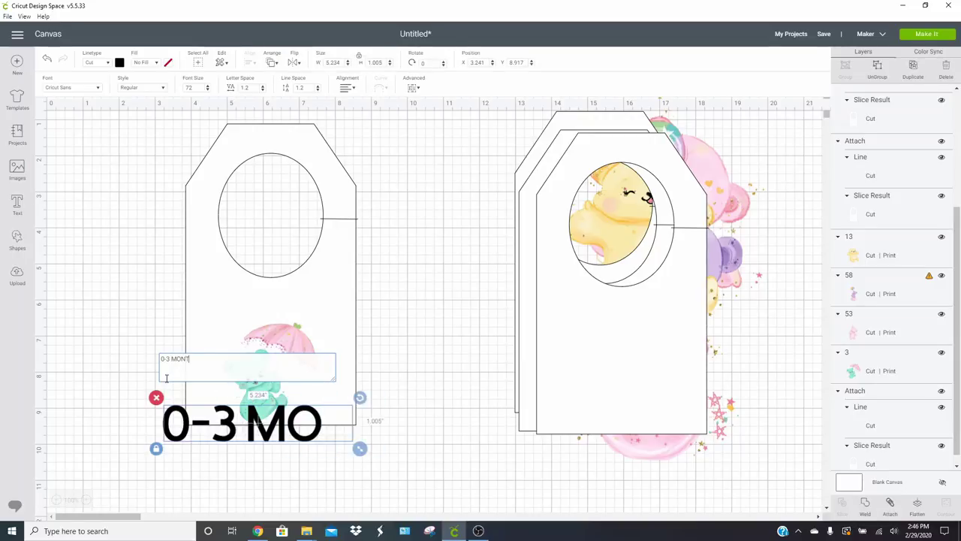
type("H")
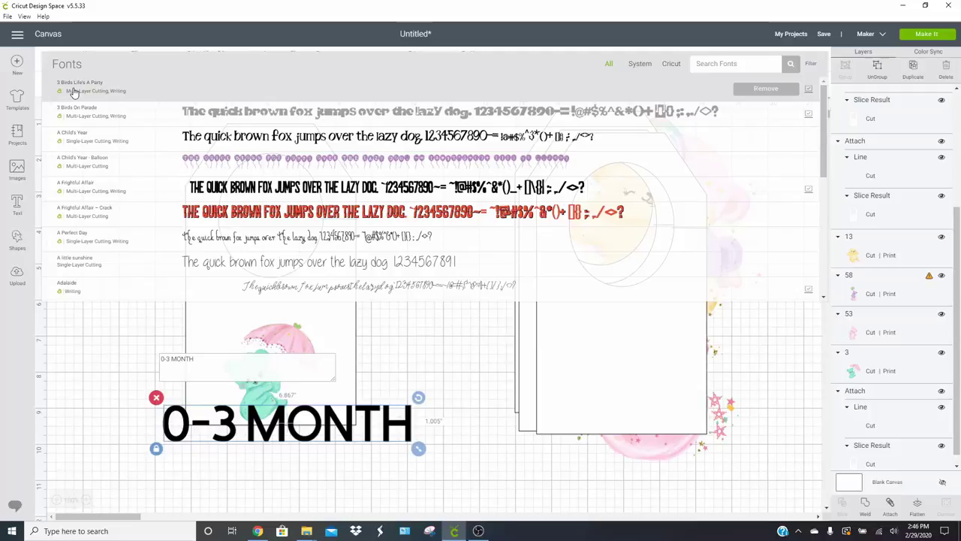
left_click(640, 64)
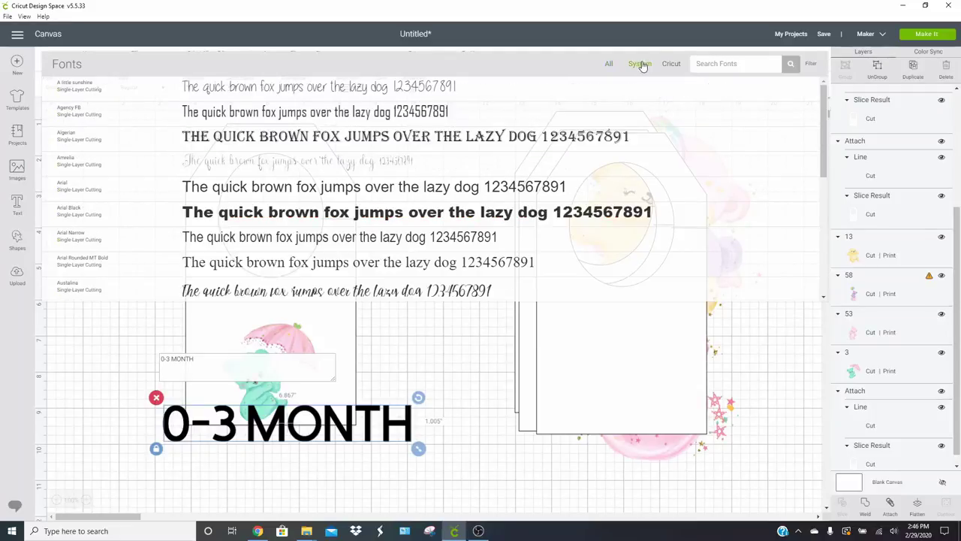
left_click(386, 213)
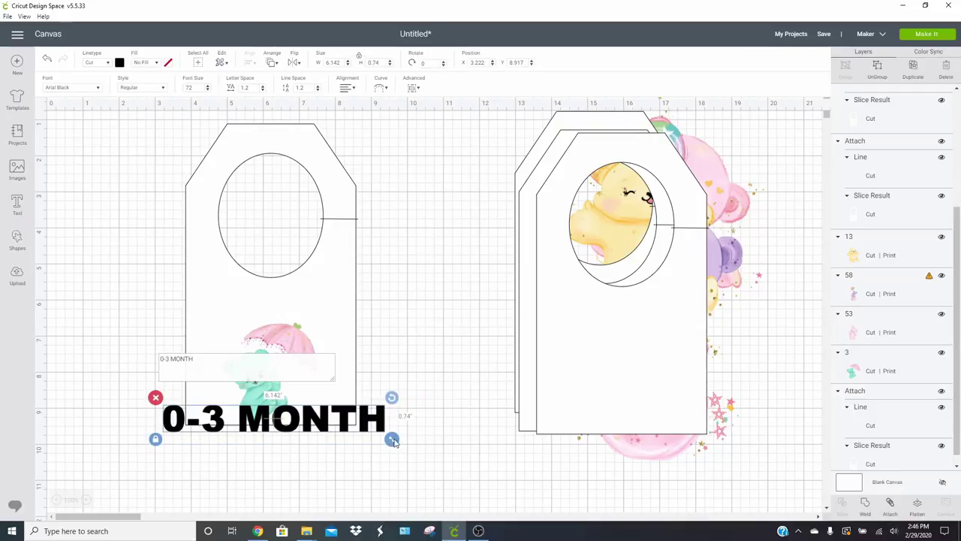
left_click_drag(394, 441, 357, 317)
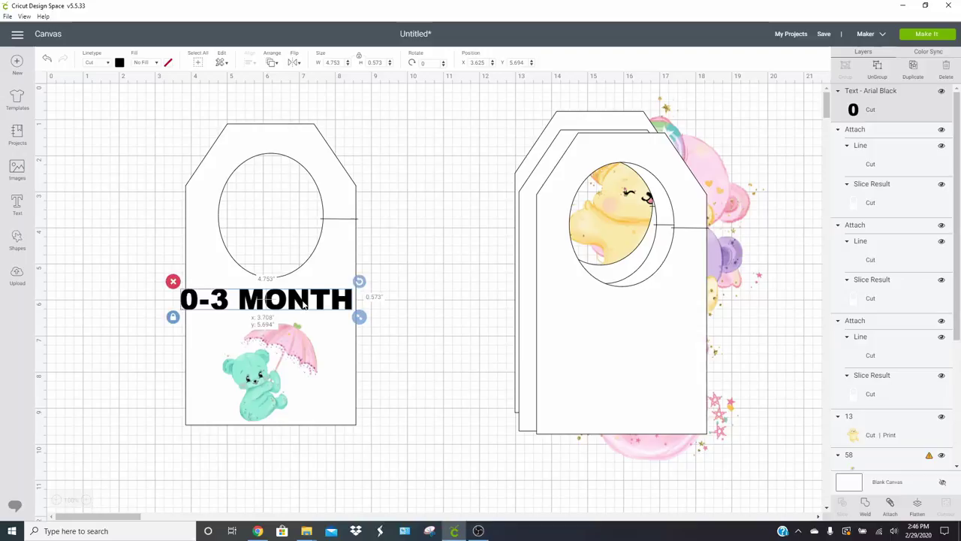
left_click(304, 301)
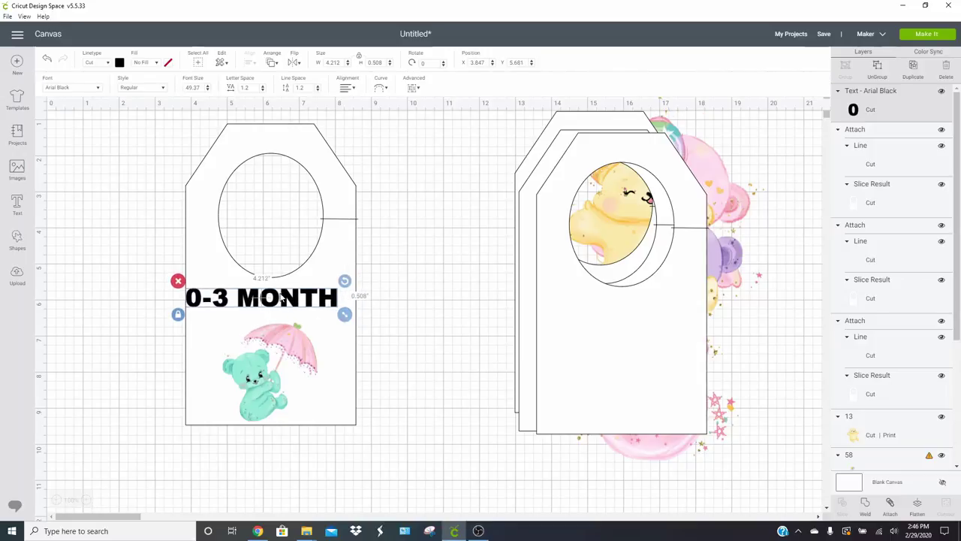
left_click(283, 298)
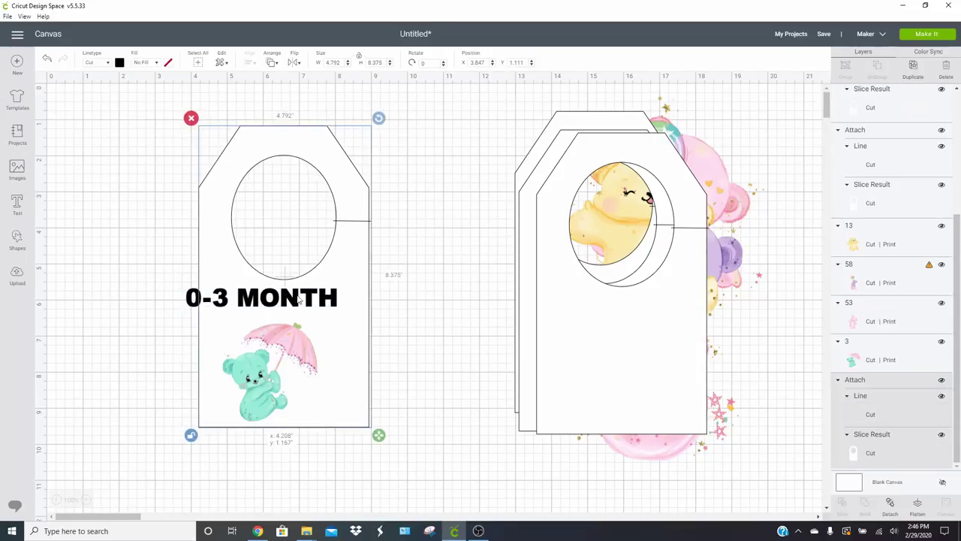
- Nudge the 0-3 MONTH label right and enlarge the teal bear to 2.849 × 2.98 inches beneath it
left_click(272, 301)
left_click_drag(272, 300, 288, 302)
left_click(261, 356)
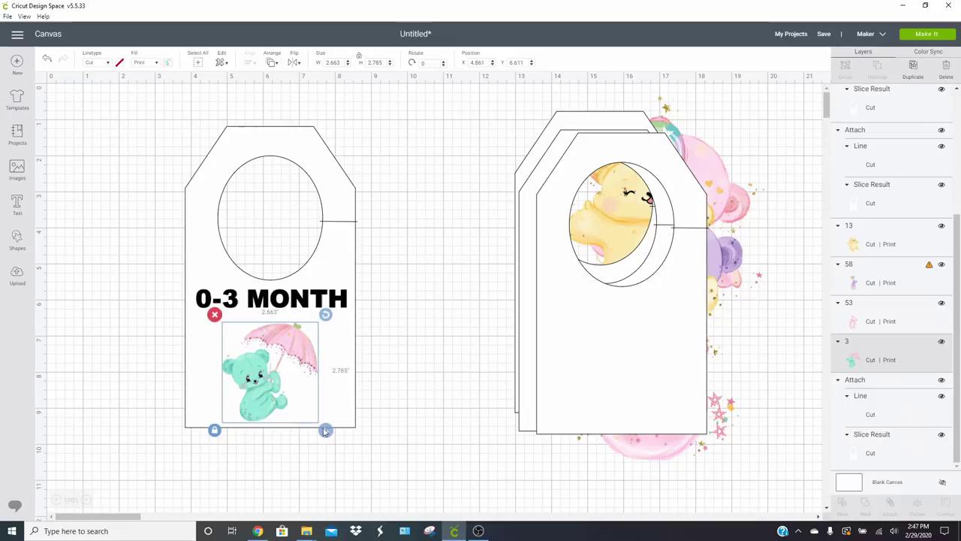
left_click_drag(325, 431, 334, 443)
left_click_drag(304, 359, 303, 345)
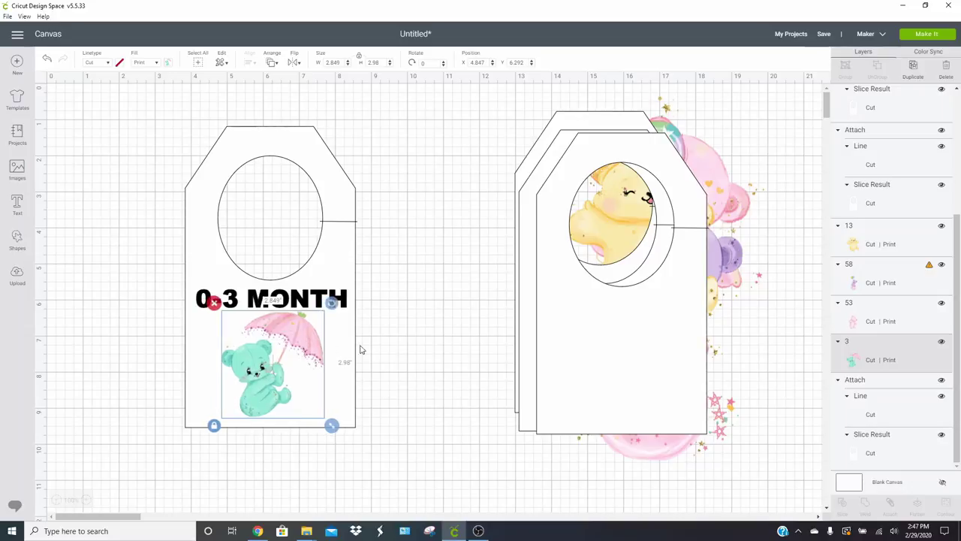
left_click(360, 349)
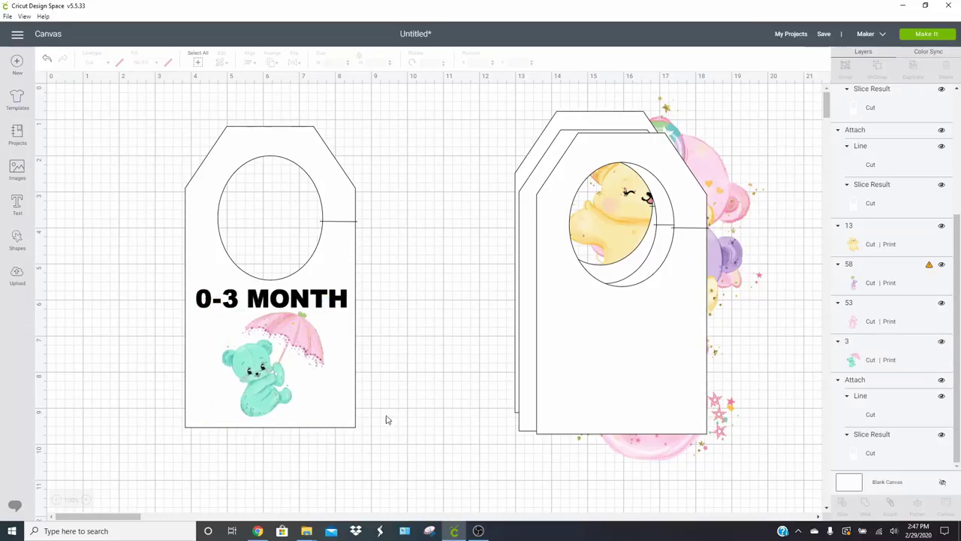
- Set the 0-3 MONTH label's fill to Print
left_click(299, 300)
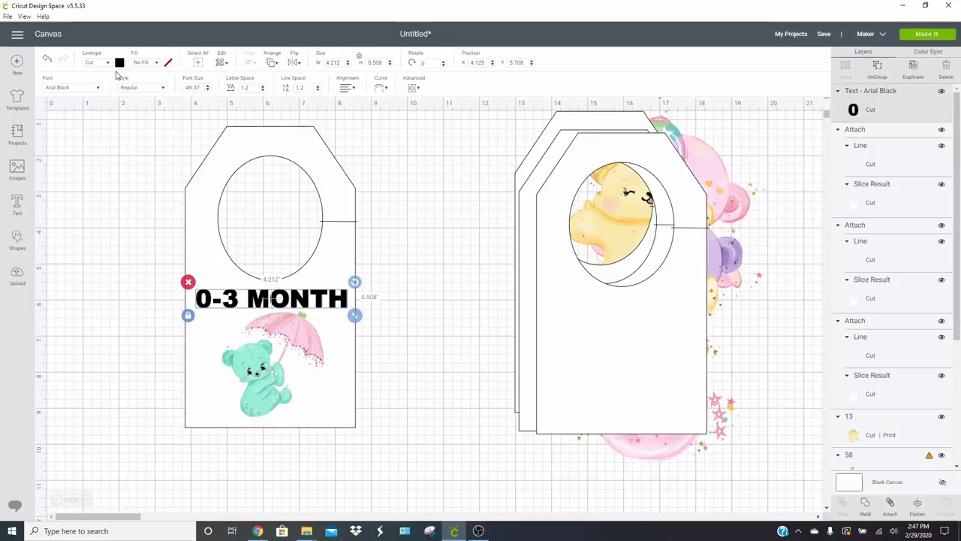
left_click(148, 66)
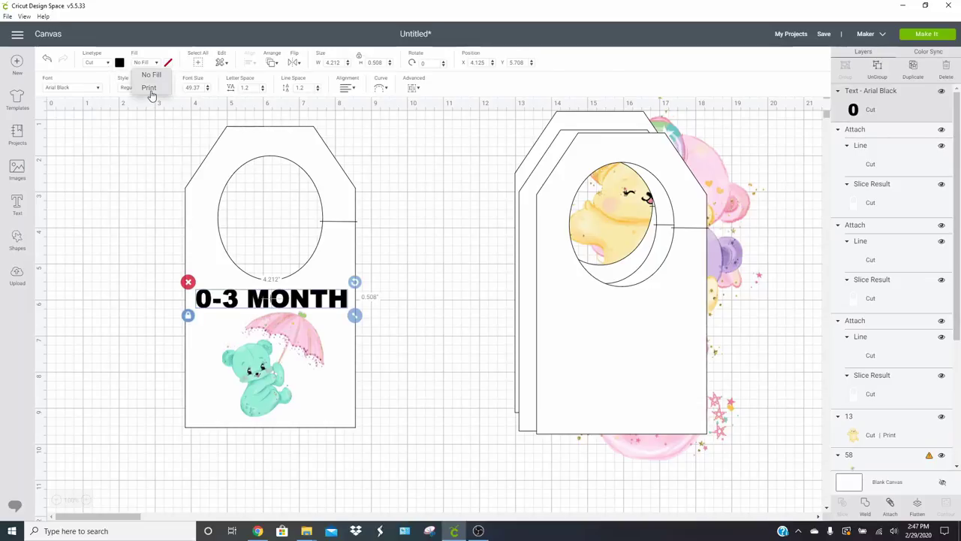
left_click(149, 88)
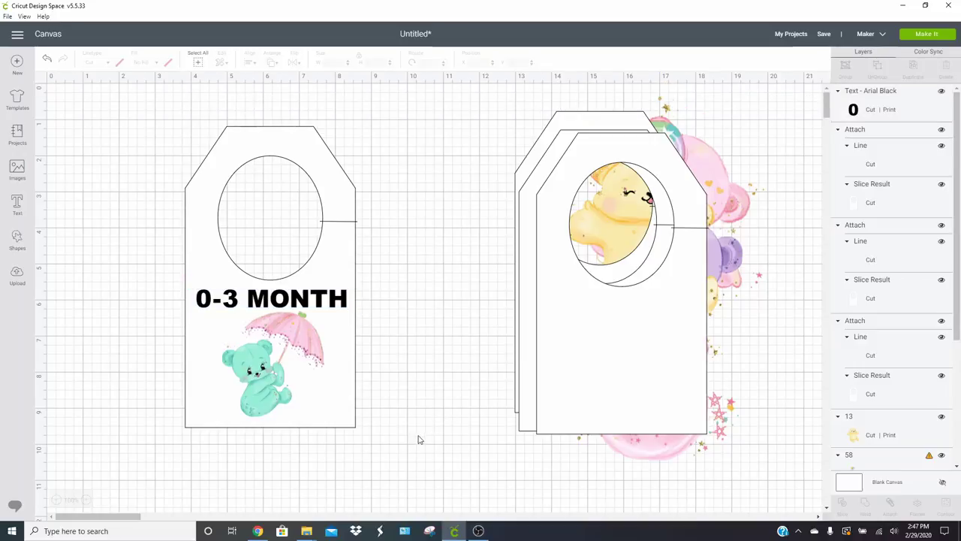
- Flatten the 0-3 MONTH tag into one print layer, move it aside, and bring a blank tag left
left_click_drag(419, 440, 124, 141)
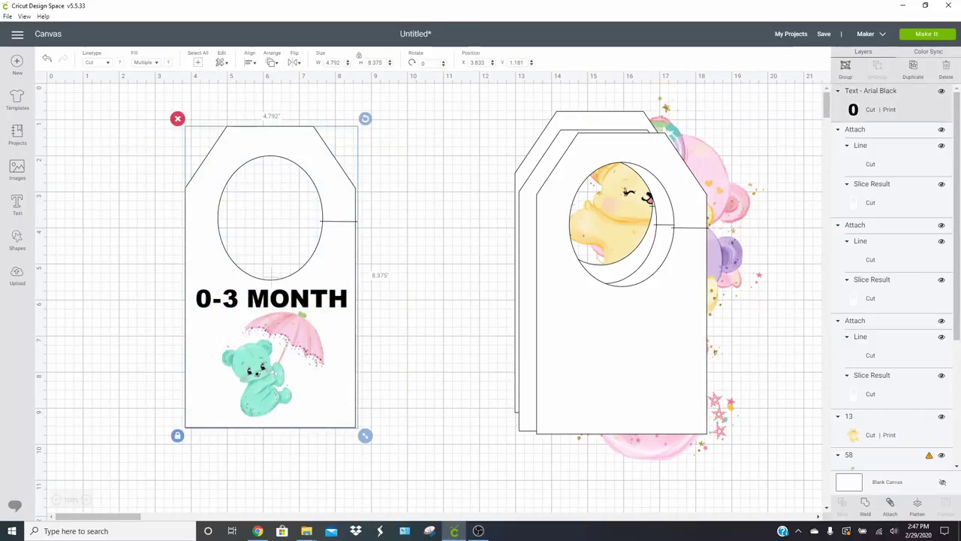
left_click(912, 506)
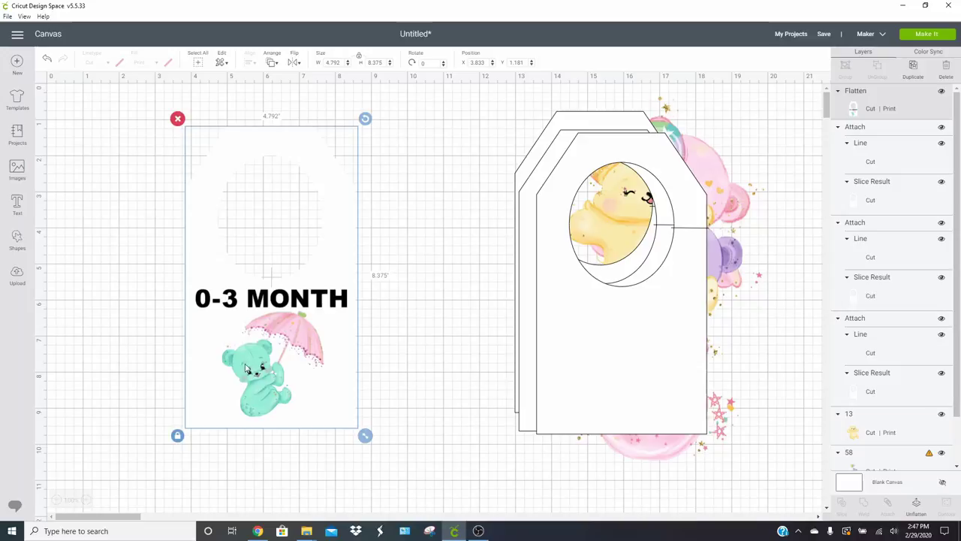
left_click_drag(300, 353, 626, 463)
left_click_drag(651, 386, 251, 360)
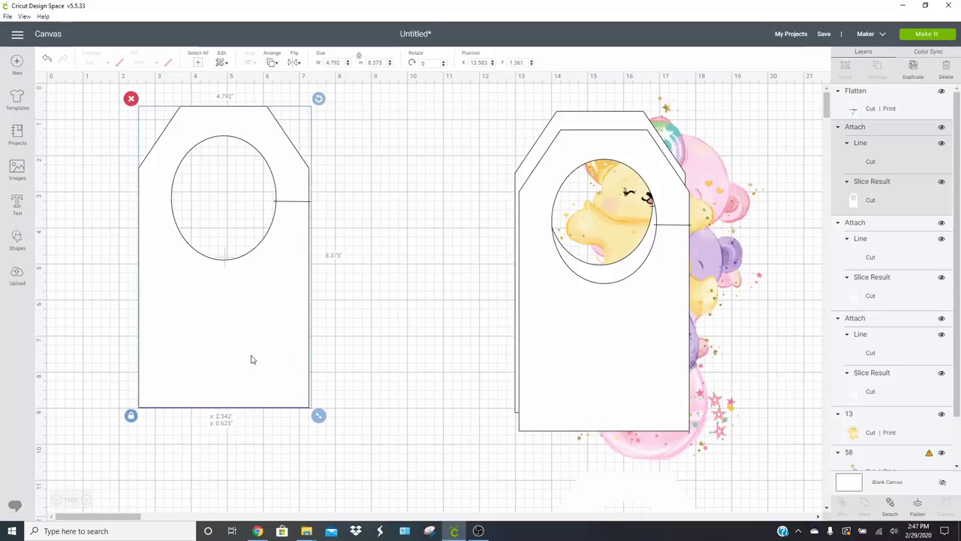
- Add a 3.911-inch '3-6 MONTH' label below the blank tag's oval, set to Print
left_click(17, 206)
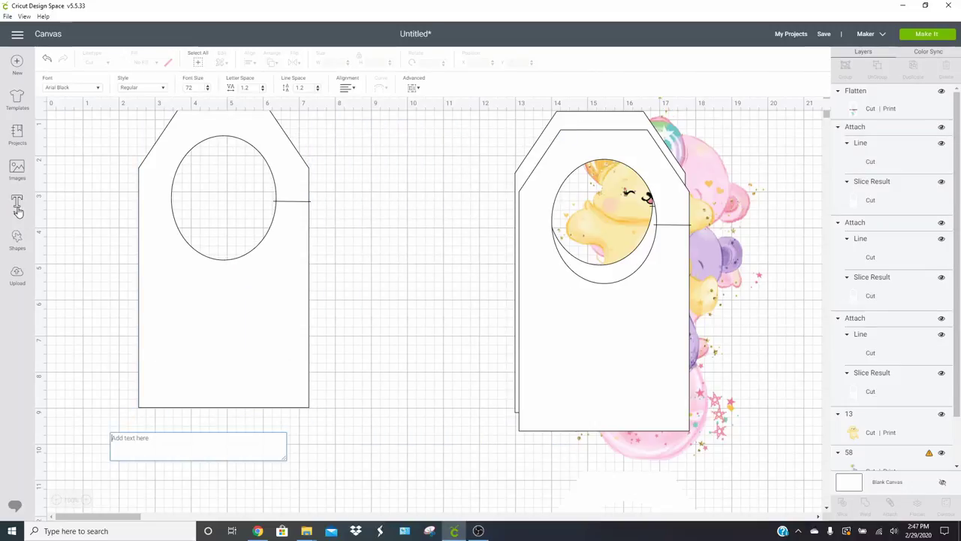
type("3-6")
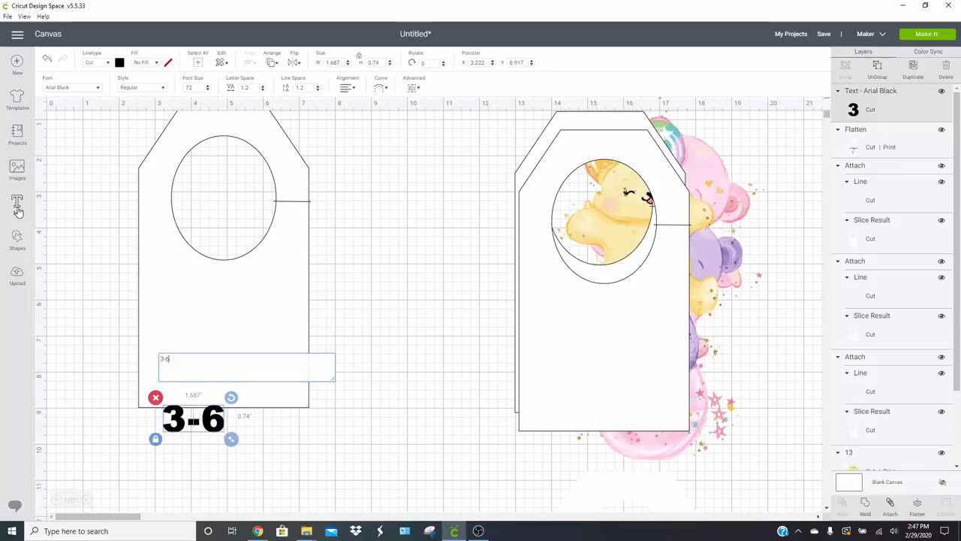
type(" MONTH")
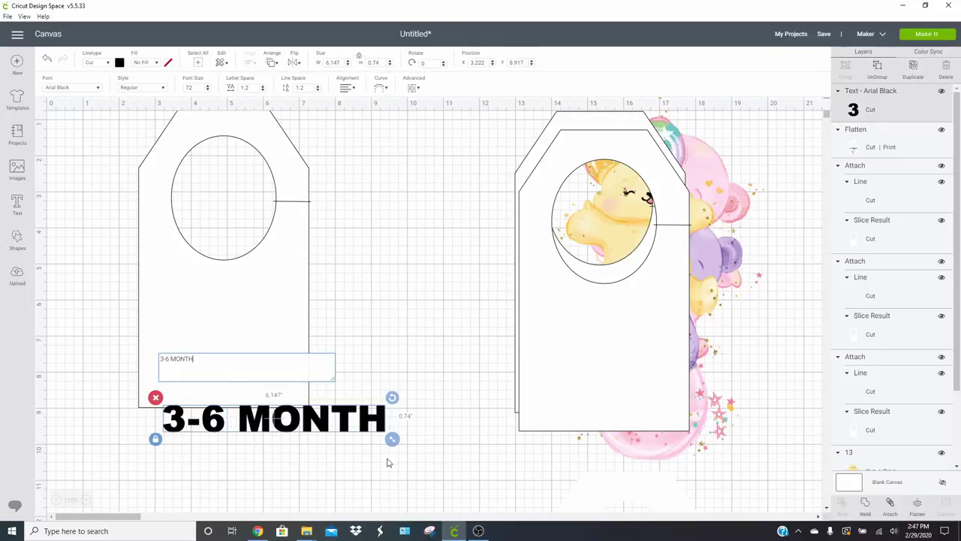
left_click_drag(392, 438, 304, 306)
left_click_drag(248, 283, 262, 277)
left_click_drag(317, 296, 274, 281)
left_click(148, 64)
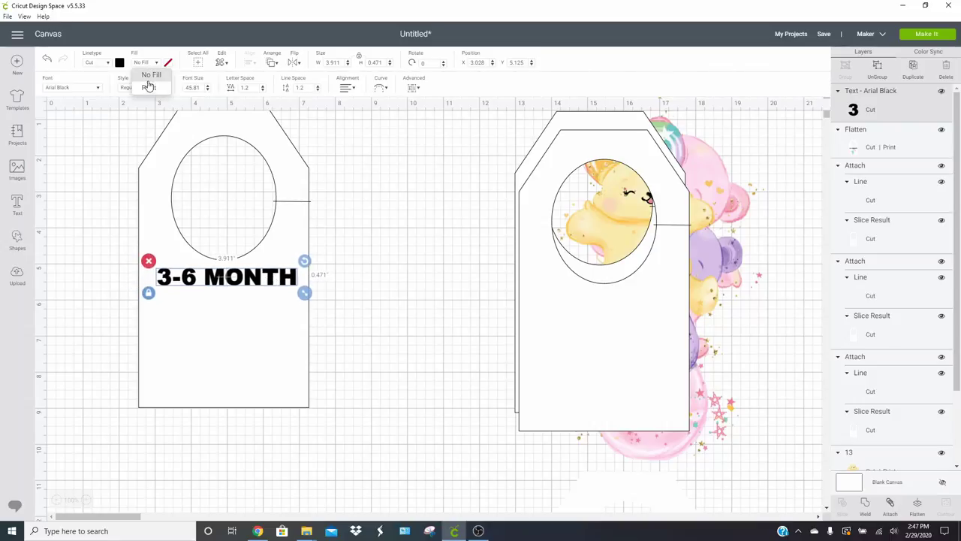
left_click(149, 88)
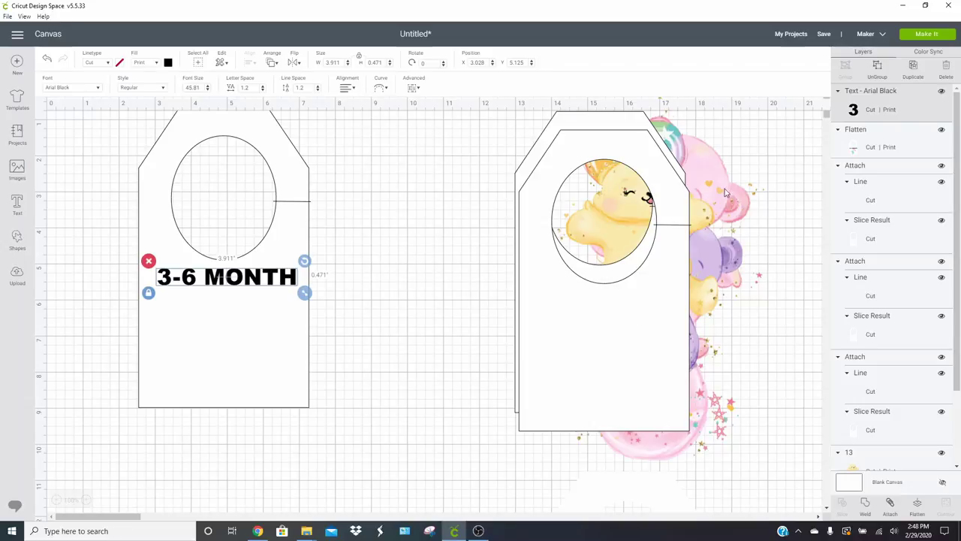
- Shrink the yellow bear onto the tag below 3-6 MONTH, sending the tag to the back
left_click_drag(679, 274, 492, 310)
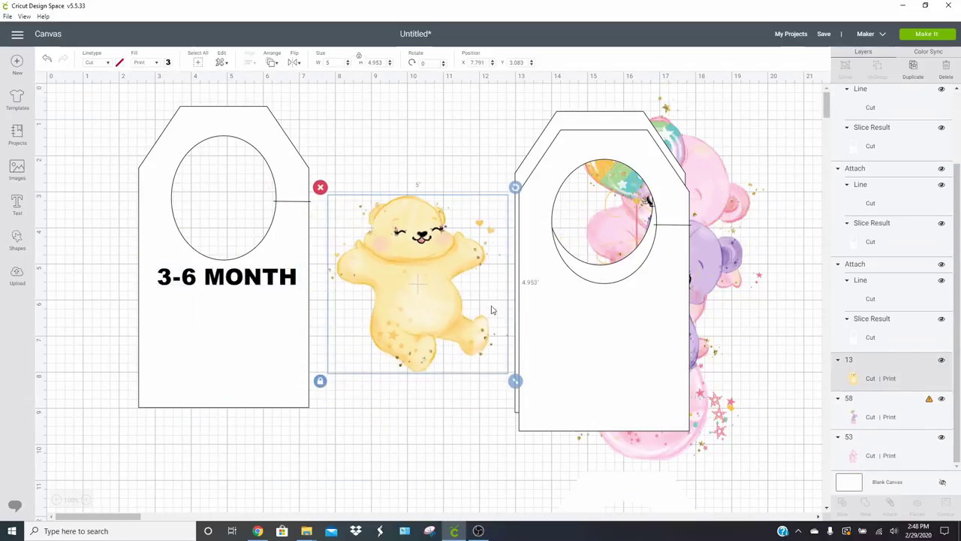
left_click_drag(515, 380, 437, 302)
left_click_drag(377, 258, 220, 326)
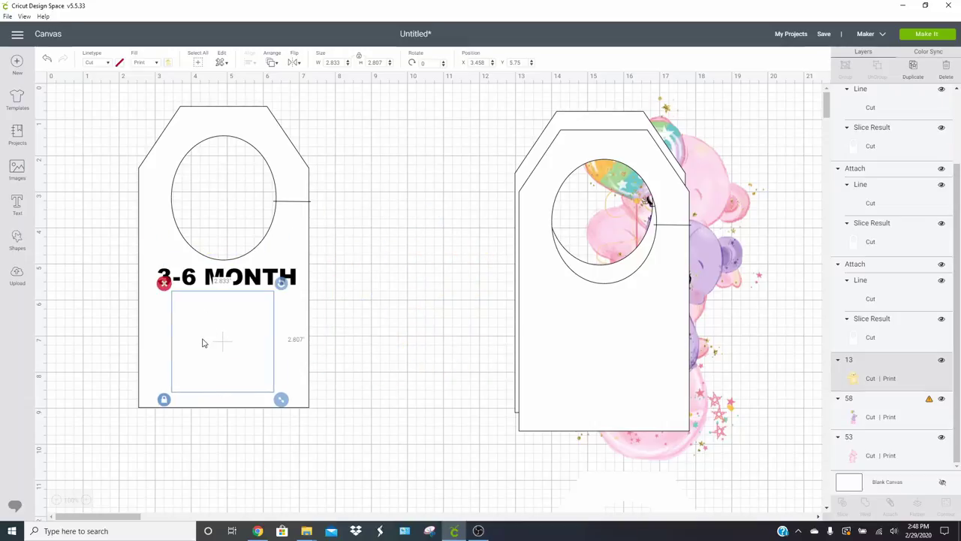
left_click(294, 340)
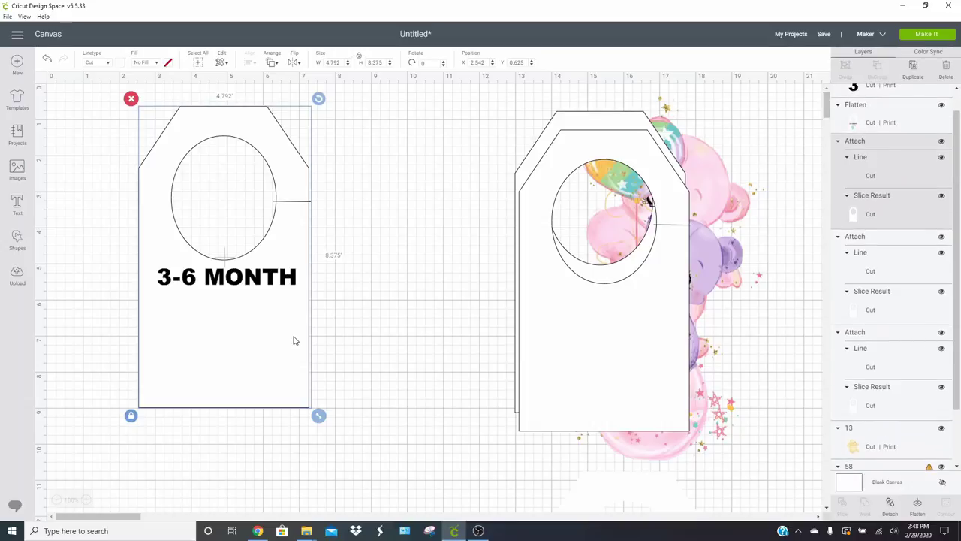
right_click(294, 340)
left_click(317, 329)
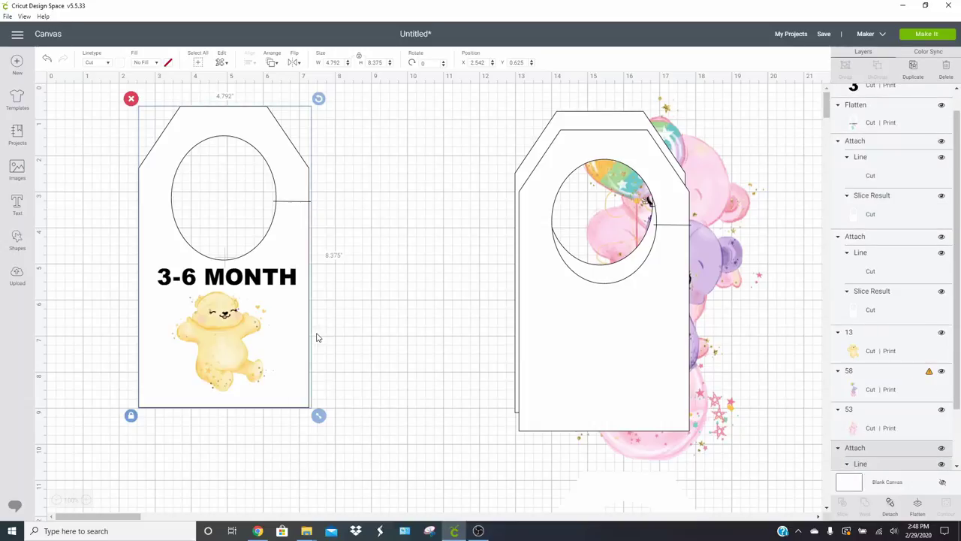
left_click(234, 342)
left_click_drag(279, 397, 294, 412)
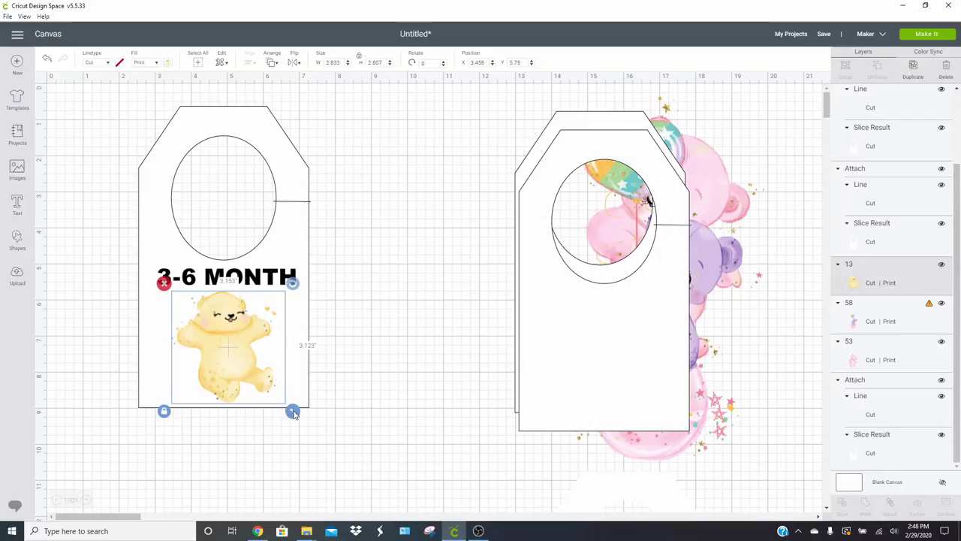
mouse_move(259, 369)
left_mouse_down()
mouse_move(244, 355)
mouse_move(253, 365)
left_mouse_up()
- Flatten the 3-6 MONTH tag into one print layer, move it down, and bring the next blank tag left
left_click_drag(350, 439, 58, 111)
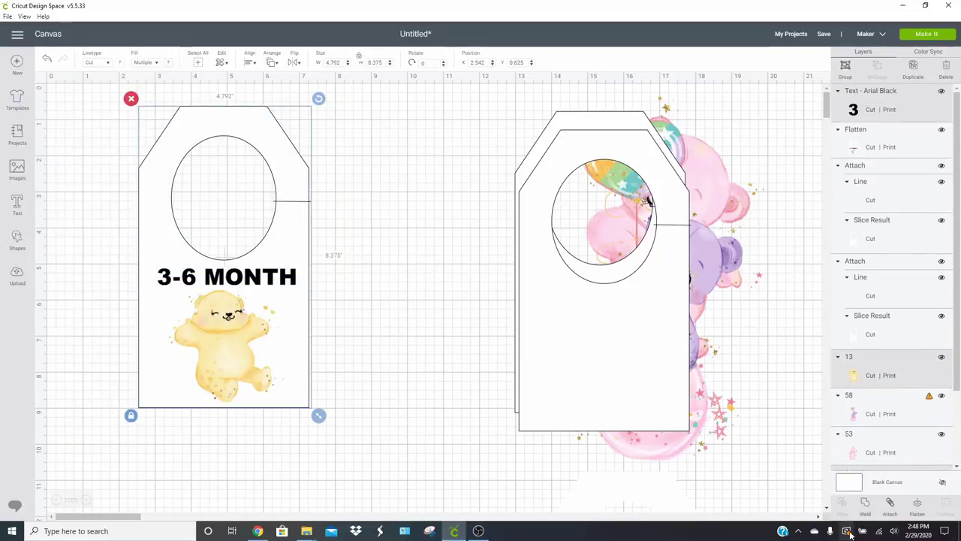
left_click(915, 507)
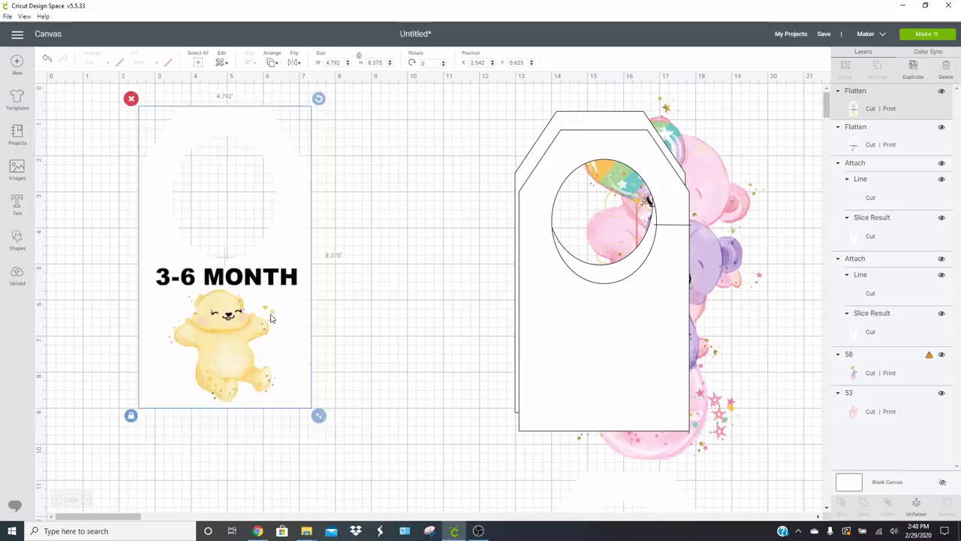
left_click_drag(237, 234, 448, 492)
left_click_drag(400, 364, 476, 503)
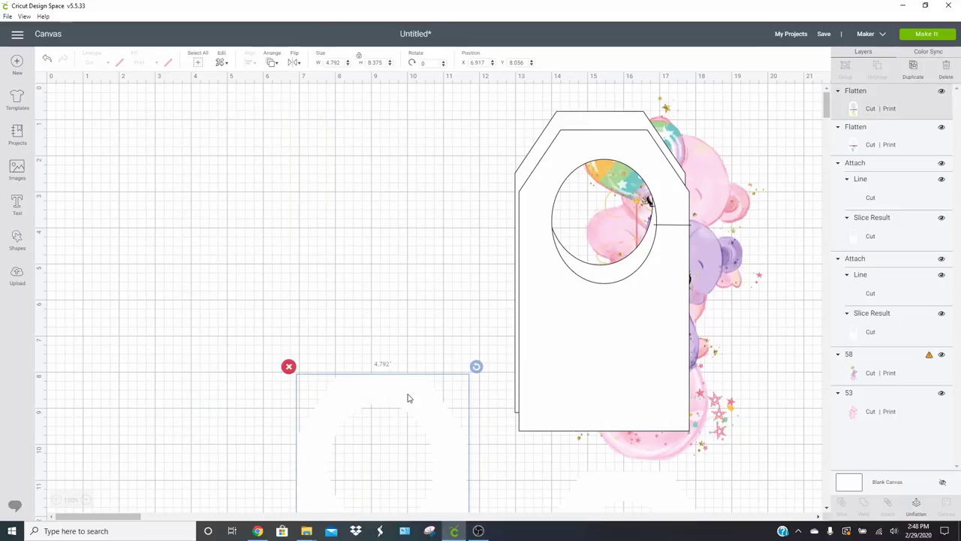
left_click_drag(408, 396, 455, 509)
left_click_drag(604, 398, 283, 372)
- Add a '6-9 MONTH' label and shrink it onto the blank tag
left_click(13, 212)
type("6")
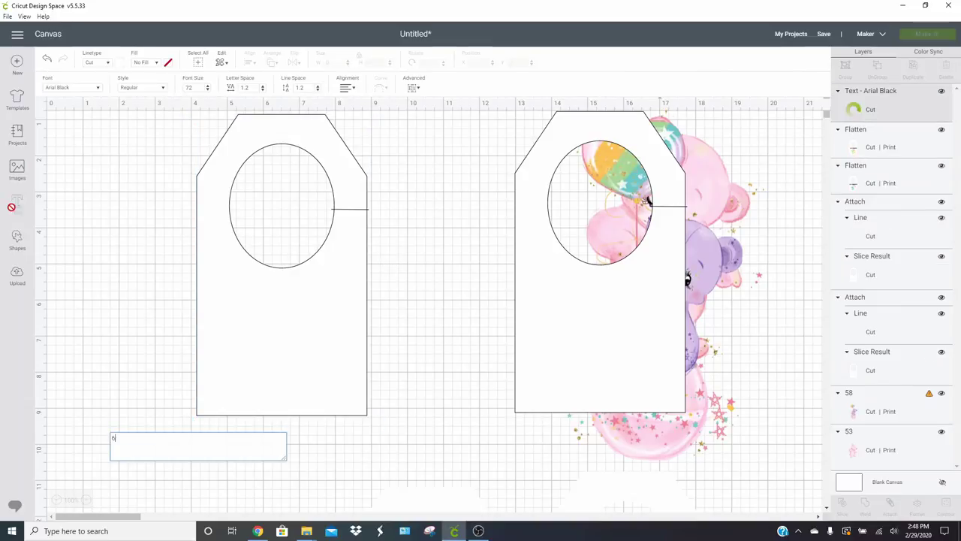
type("-9 MONTH")
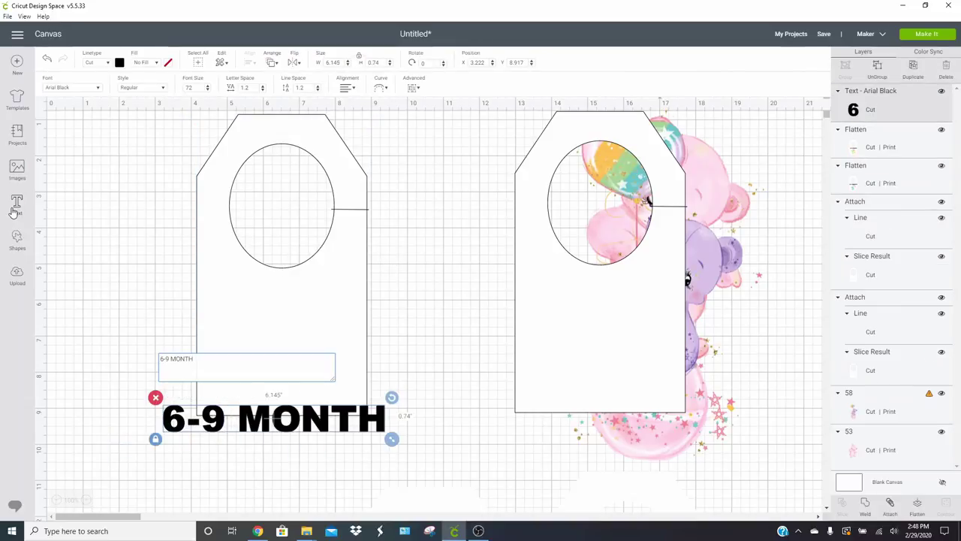
left_click(377, 444)
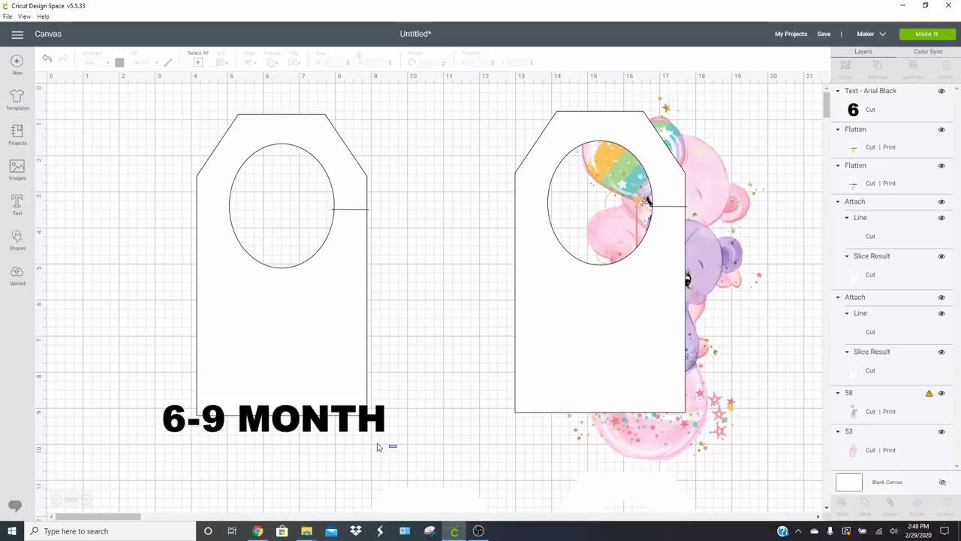
left_click(383, 436)
left_click_drag(391, 438, 370, 303)
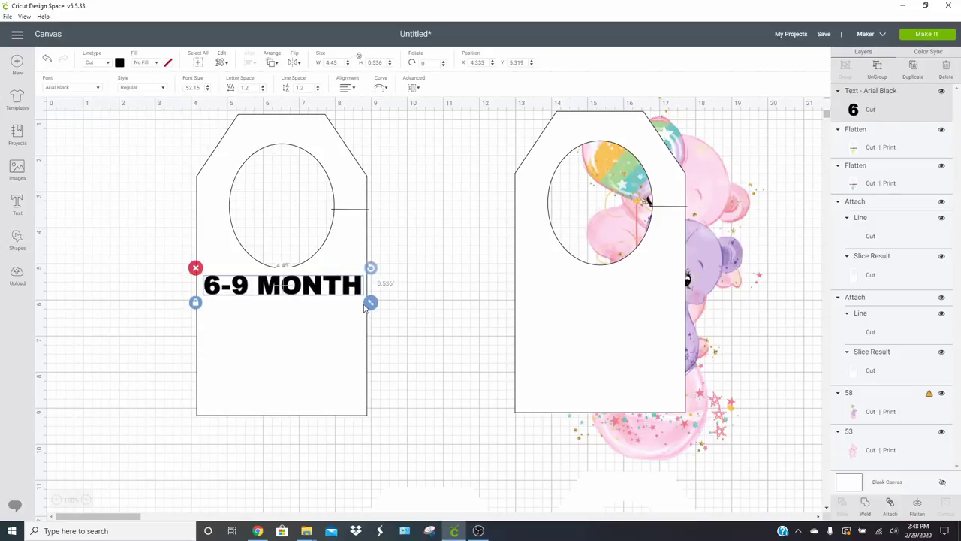
- Bring the purple balloon bear to the front and shrink it below the 6-9 MONTH label
left_click_drag(713, 261, 485, 268)
right_click(484, 268)
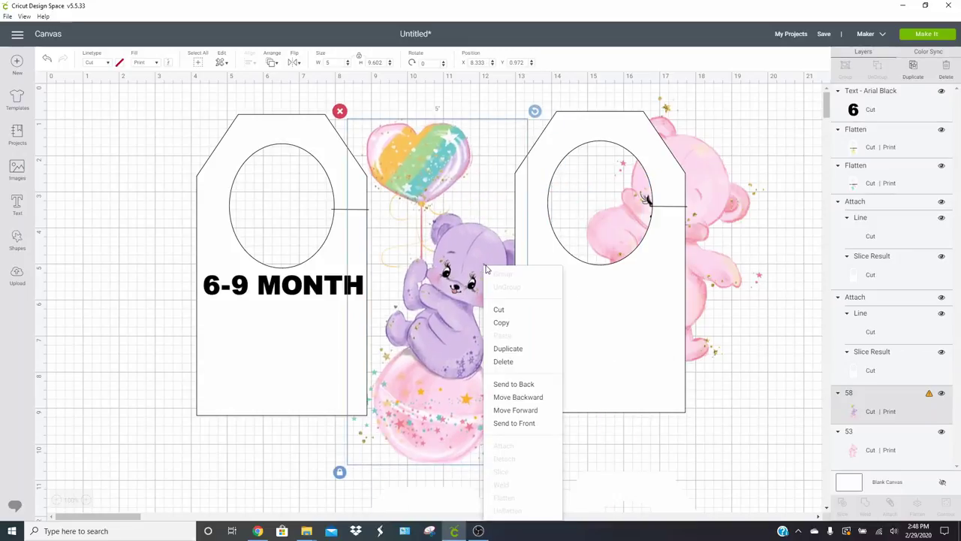
left_click(514, 423)
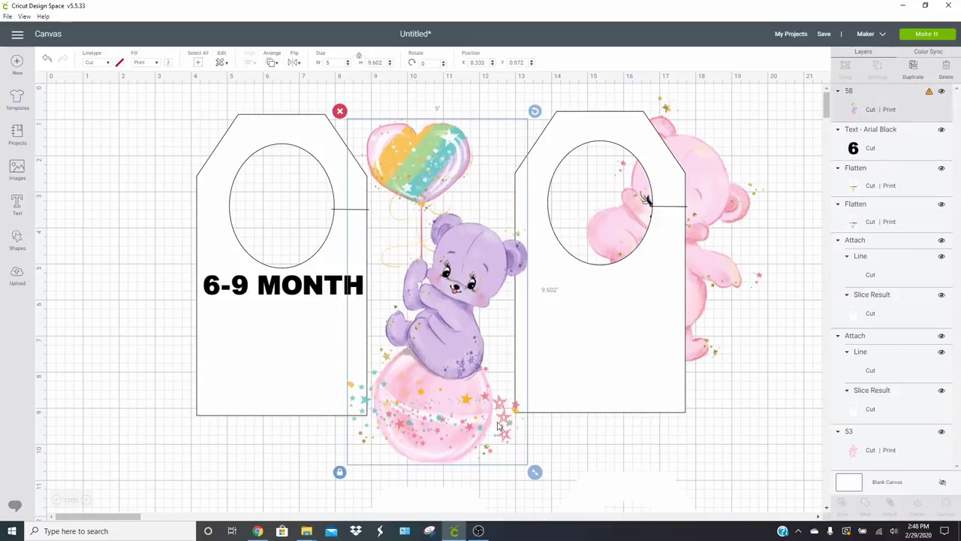
left_click_drag(481, 407, 386, 396)
left_click_drag(442, 461, 263, 233)
left_click_drag(268, 189, 281, 376)
left_click(412, 384)
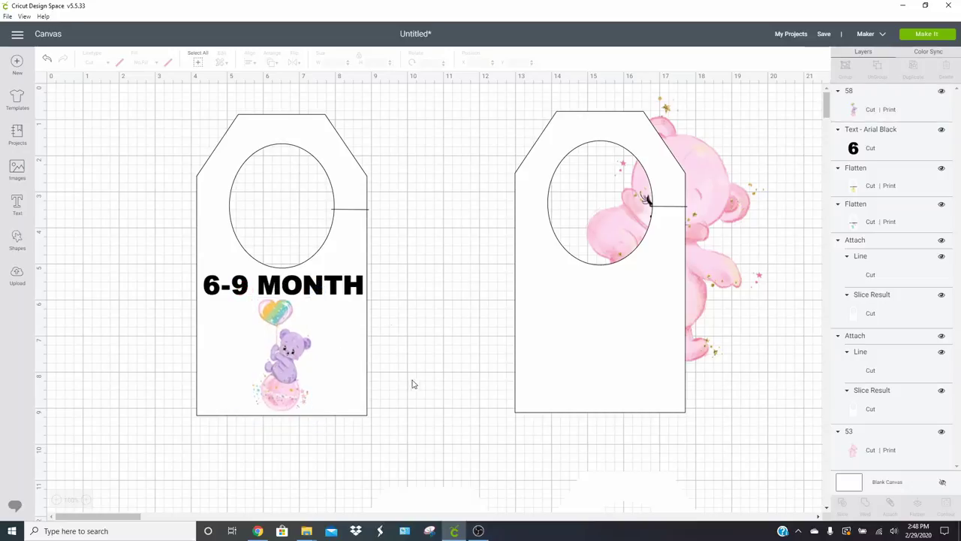
- Flatten the 6-9 MONTH tag into one print layer, move it aside, and bring the last blank tag left
left_click_drag(459, 460, 207, 118)
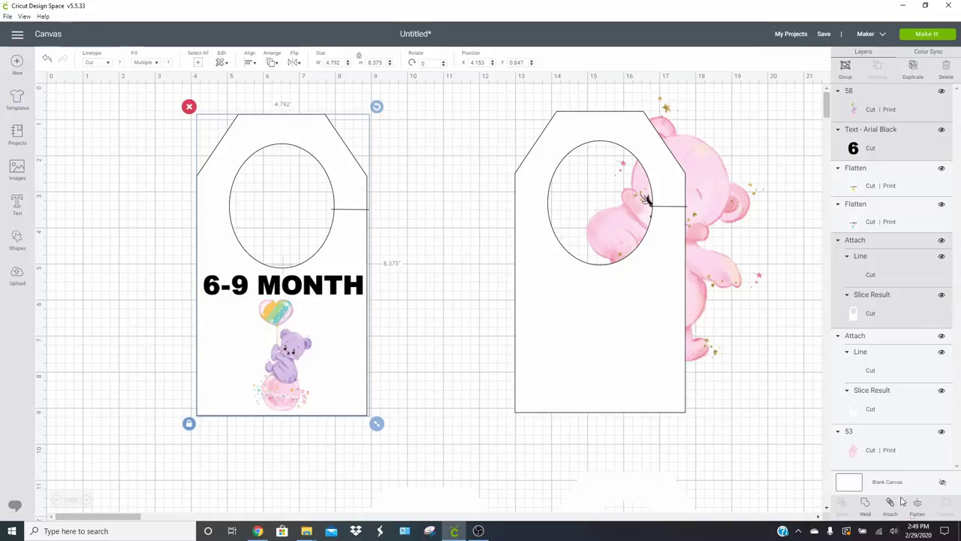
left_click(919, 511)
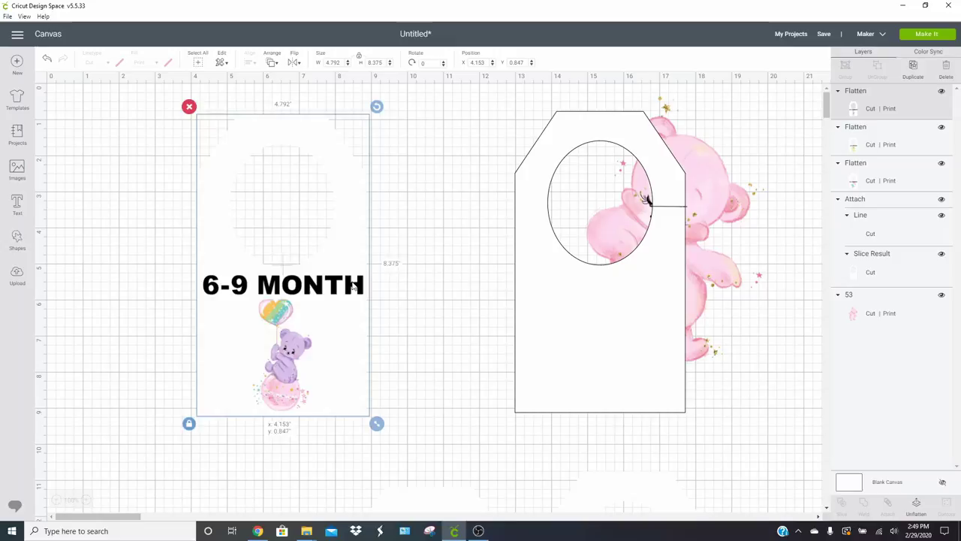
left_click_drag(348, 274, 495, 472)
left_click_drag(551, 333, 250, 308)
- Add a '9-12 MONTH' text box, shrink it and place it on the last tag
left_click(16, 204)
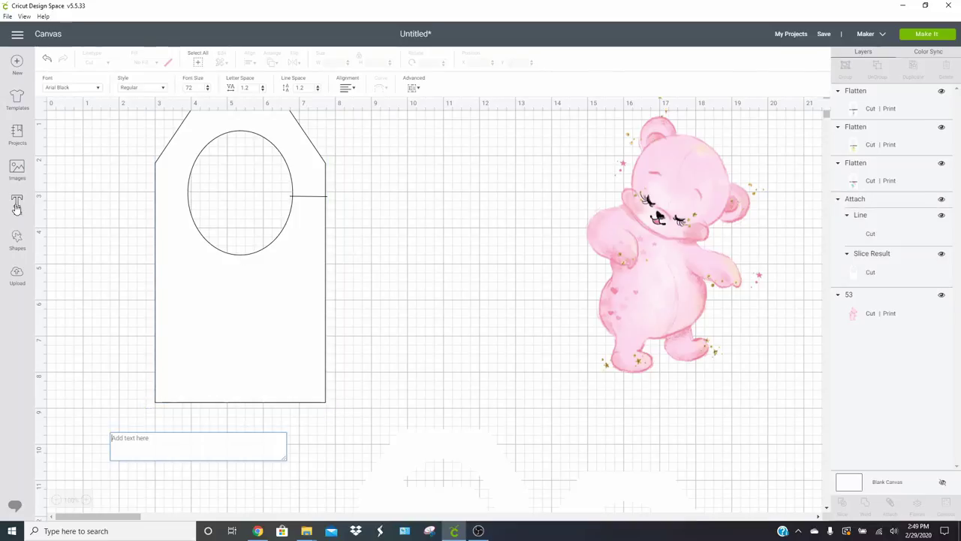
type("9-12 MONTH")
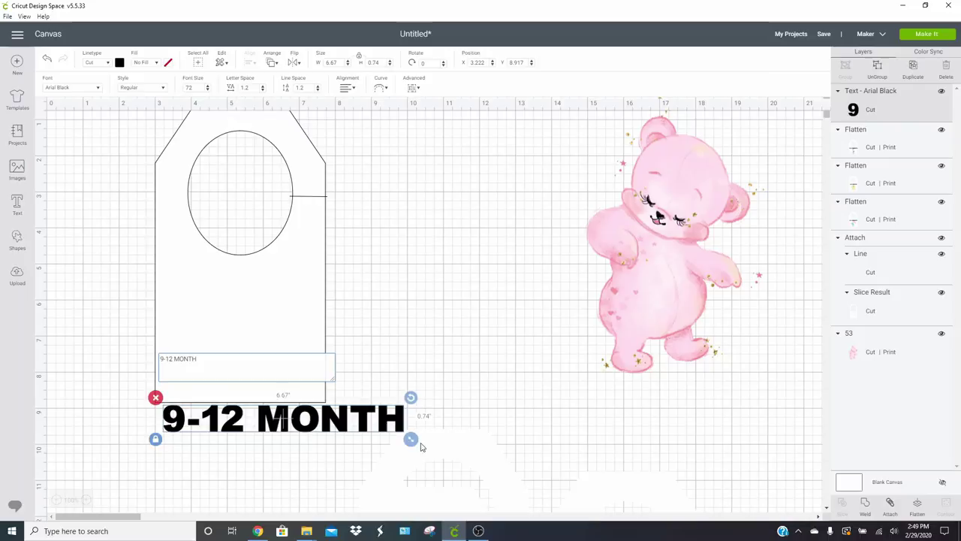
left_click_drag(411, 439, 280, 281)
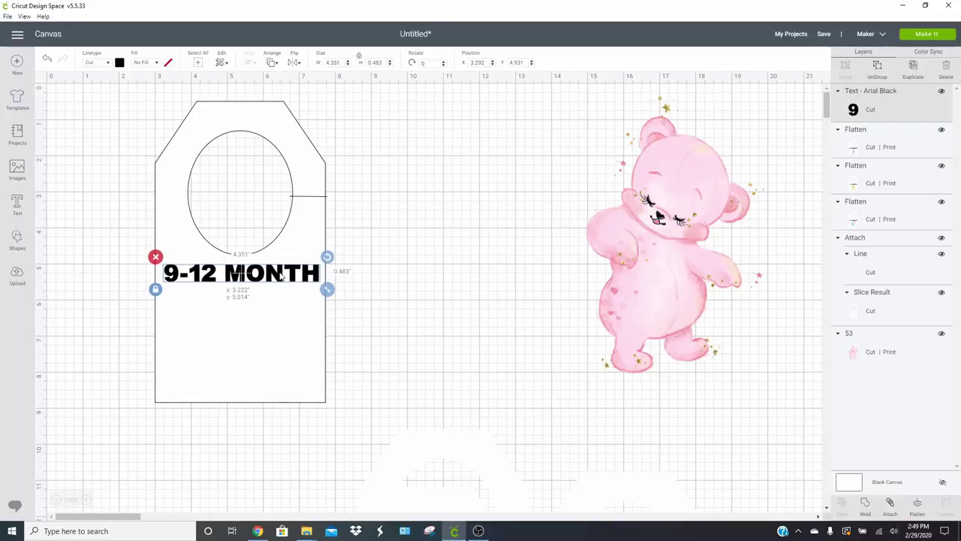
- Shrink the pink bear to about 2.09 by 3.222, send it to front, and set it below the text
left_click(642, 260)
left_click_drag(774, 381, 661, 253)
left_click_drag(642, 187, 253, 369)
right_click(433, 311)
left_click(459, 338)
left_click_drag(298, 418, 265, 390)
left_click_drag(242, 329, 242, 343)
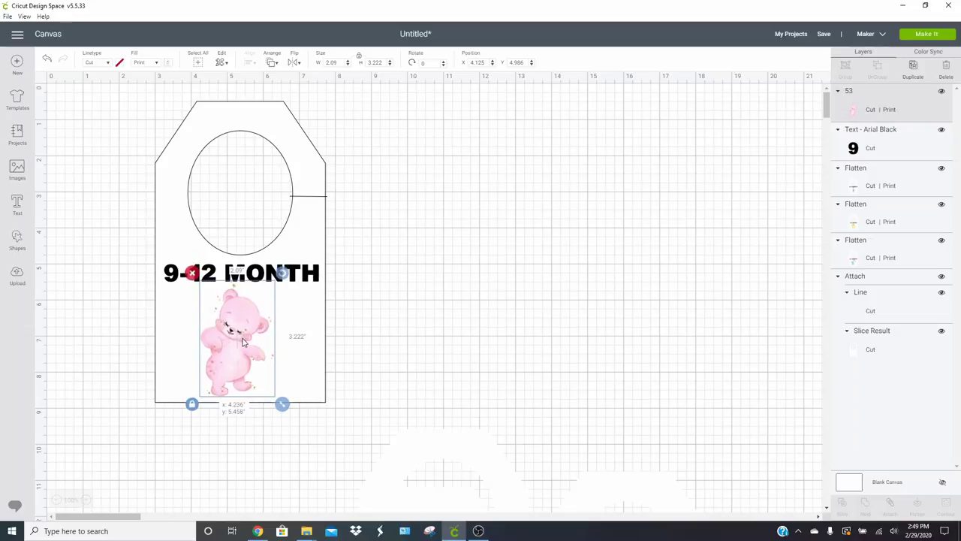
- Nudge the bear slightly right, then select the whole 9-12 MONTH tag and flatten it
left_click(362, 358)
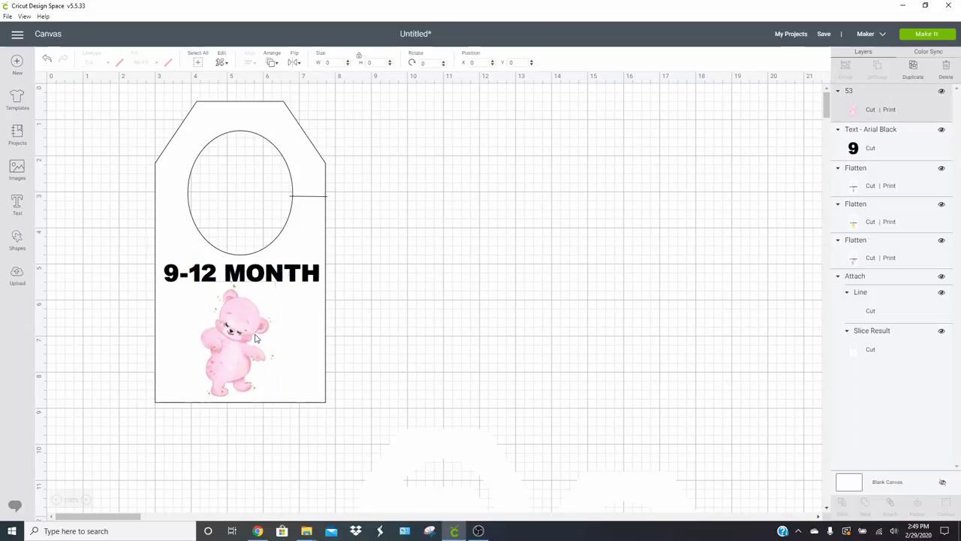
left_click_drag(255, 338, 263, 340)
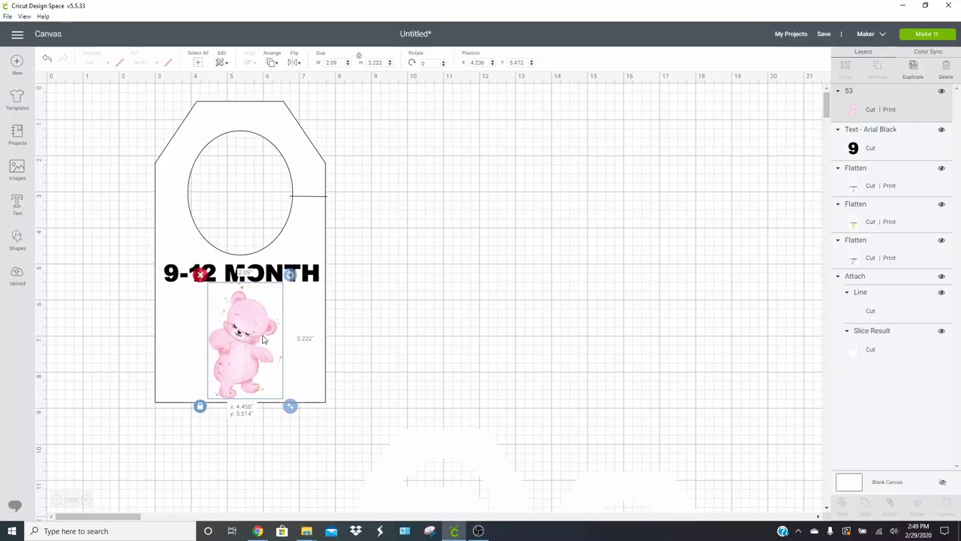
left_click(428, 346)
left_click_drag(390, 400, 160, 146)
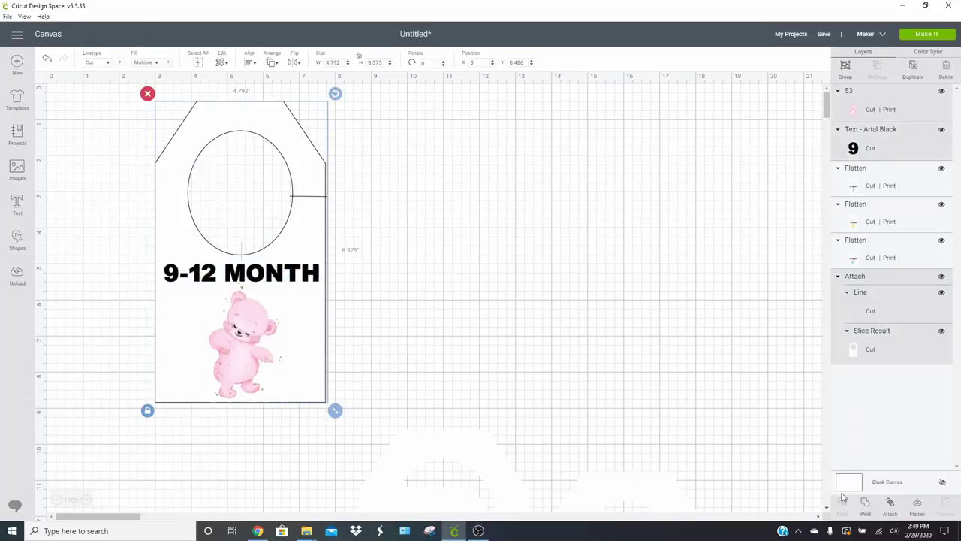
left_click(915, 509)
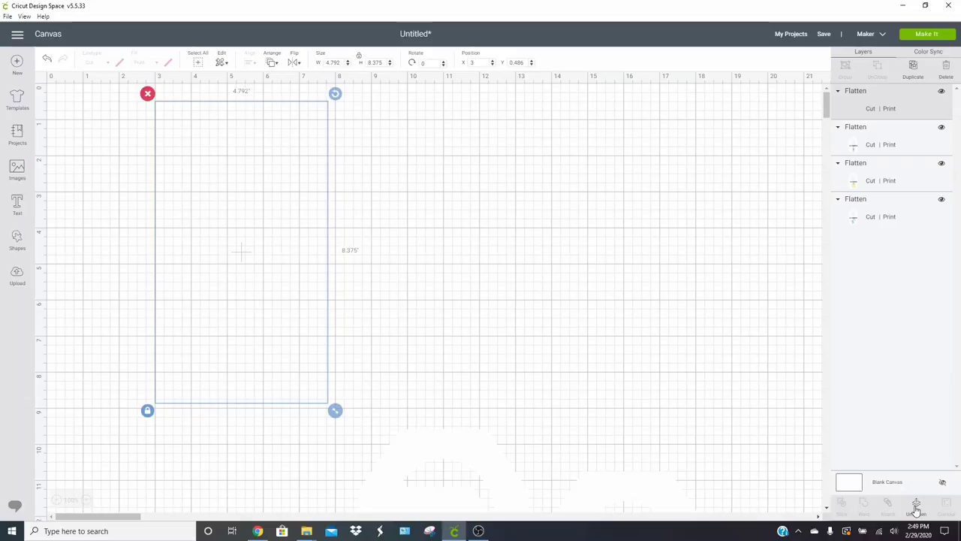
- Go to Make It and review the 3-6, 6-9 and 9-12 MONTH mats, ending on the 0-3 MONTH mat
left_click(948, 38)
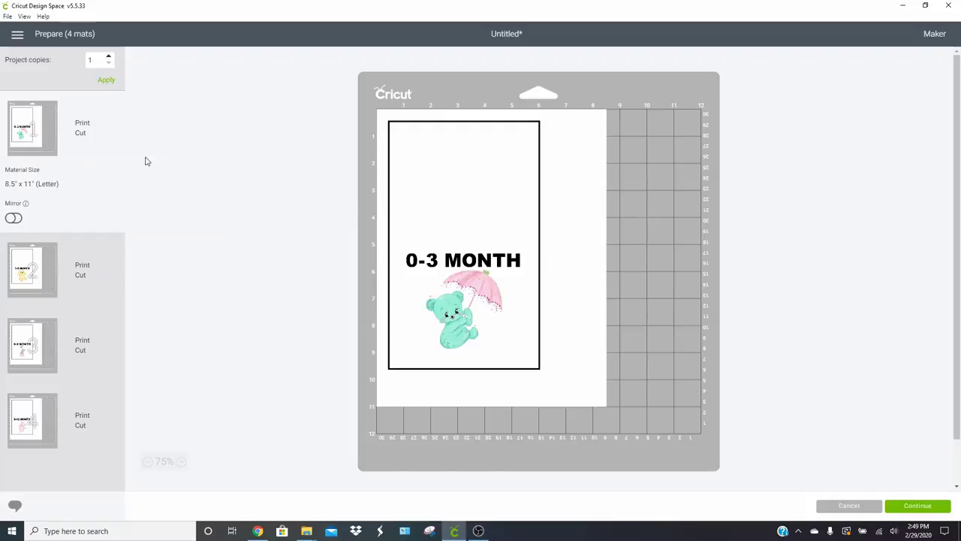
left_click(39, 258)
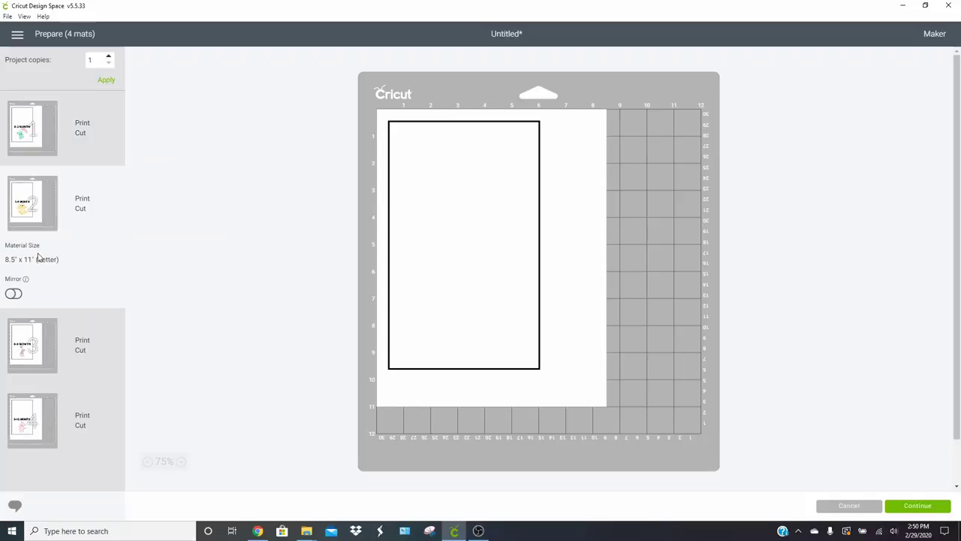
left_click(57, 364)
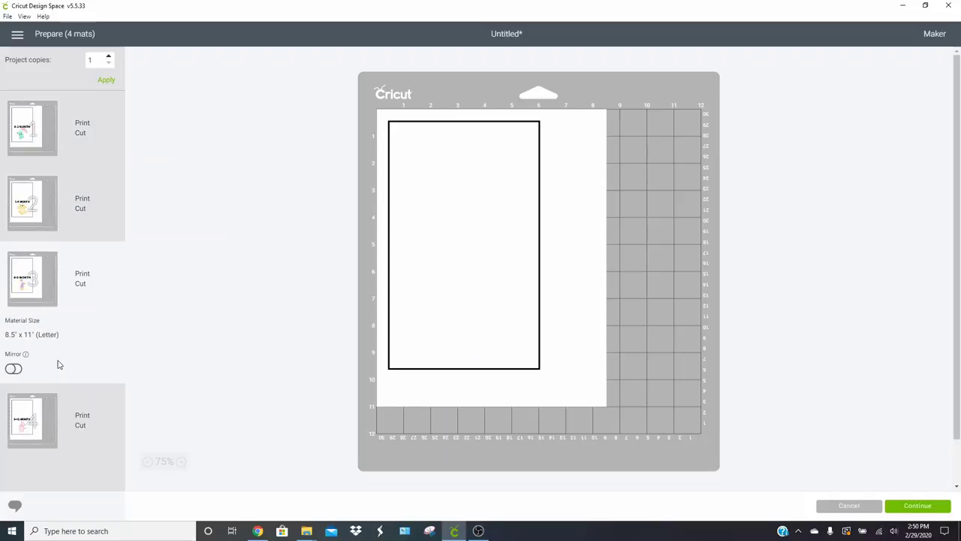
left_click(43, 416)
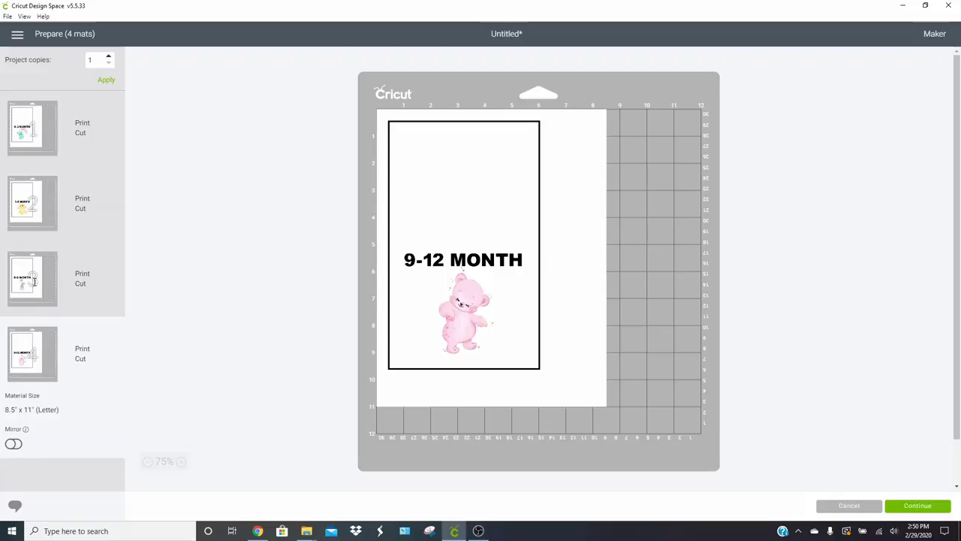
left_click(34, 281)
left_click(35, 203)
left_click(35, 153)
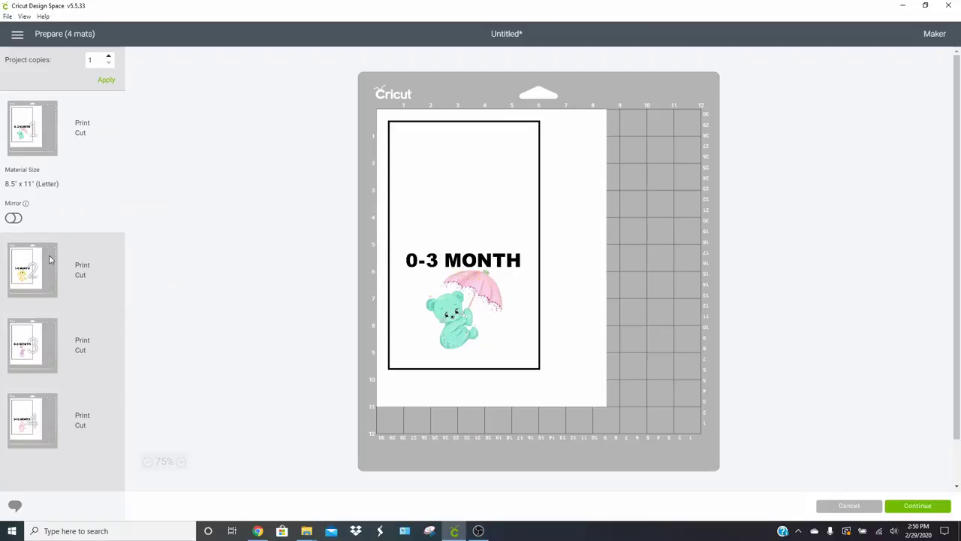
left_click(49, 259)
left_click(53, 141)
- Print the tag sheets, including the 3-6 MONTH mat, on the Canon MG3000 printer
left_click(916, 507)
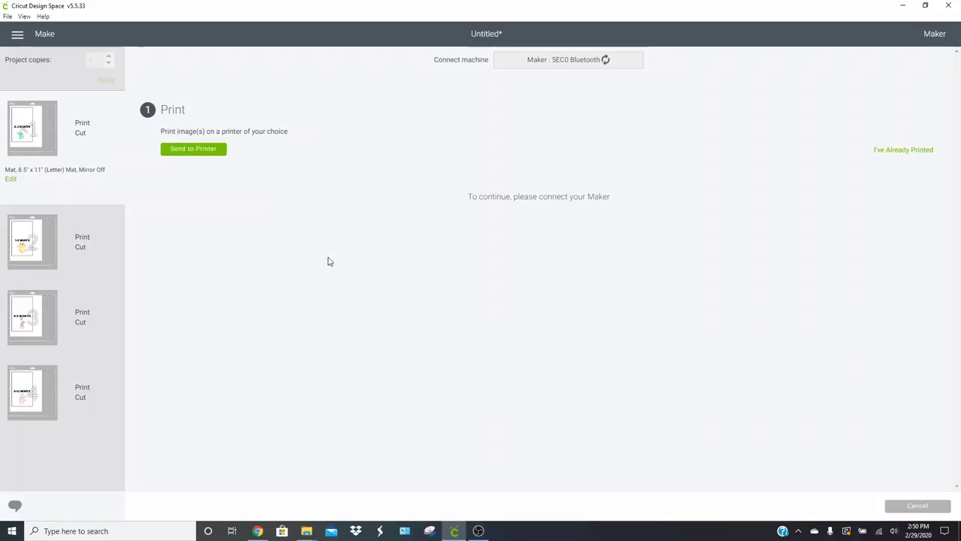
left_click(193, 148)
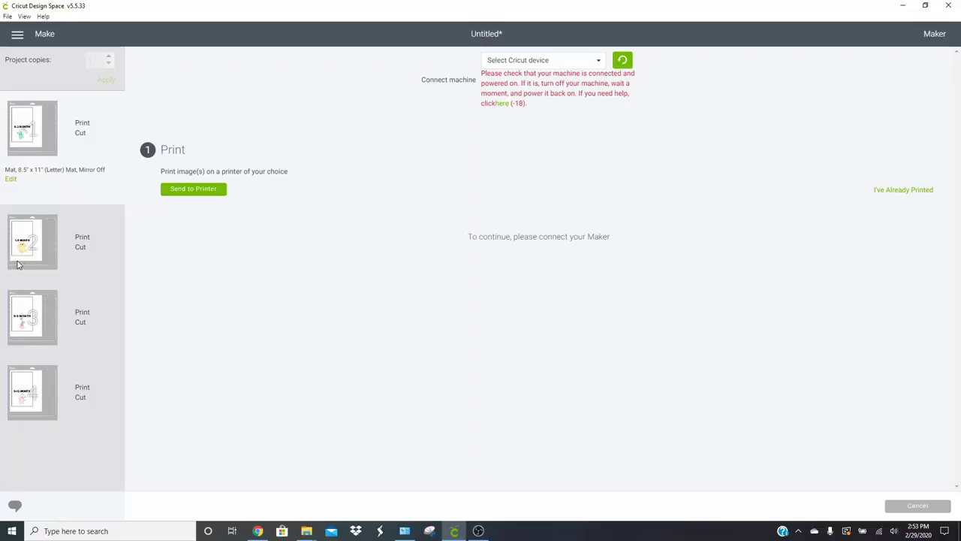
left_click(26, 257)
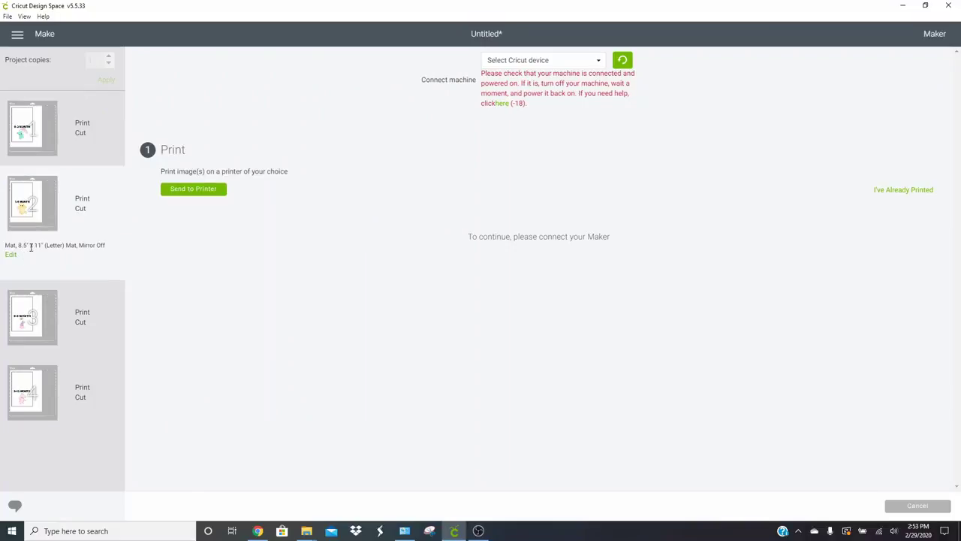
left_click(178, 189)
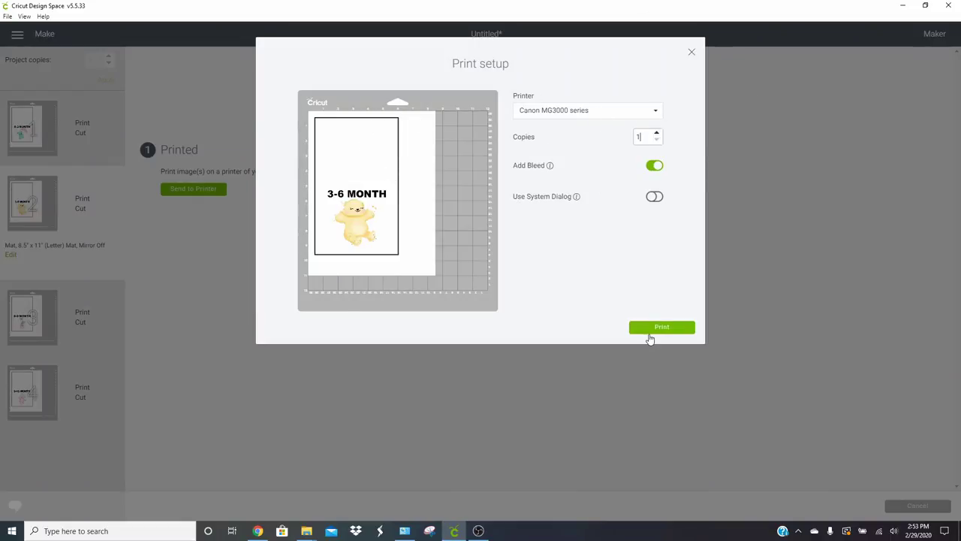
left_click(650, 331)
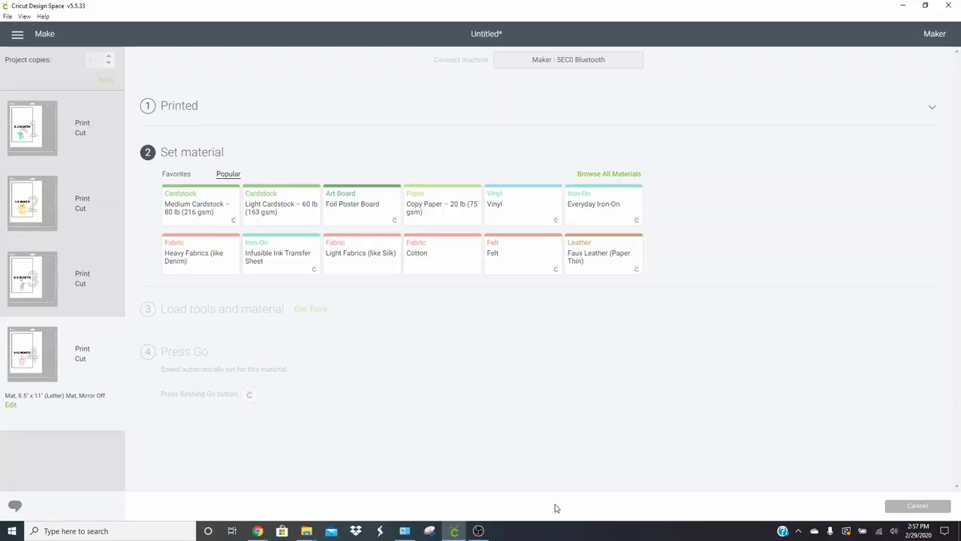
- Check the 0-3 MONTH mat's progress, ending on the 3-6 MONTH mat's material step
left_click(93, 121)
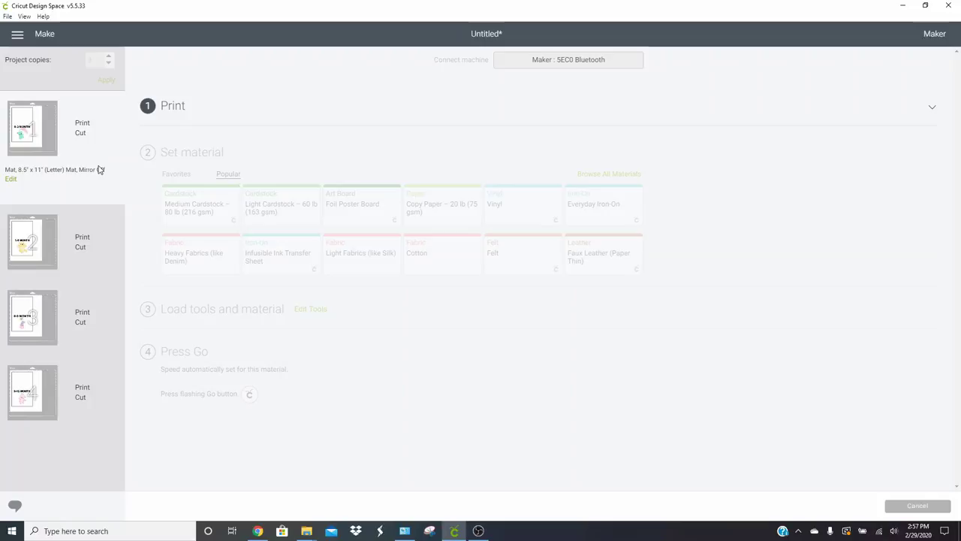
left_click(76, 237)
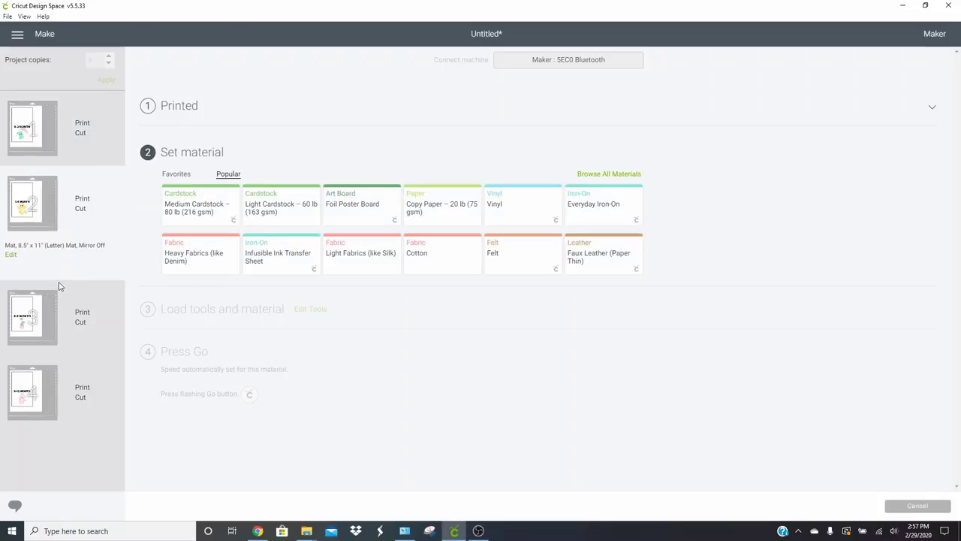
left_click(96, 92)
left_click(78, 211)
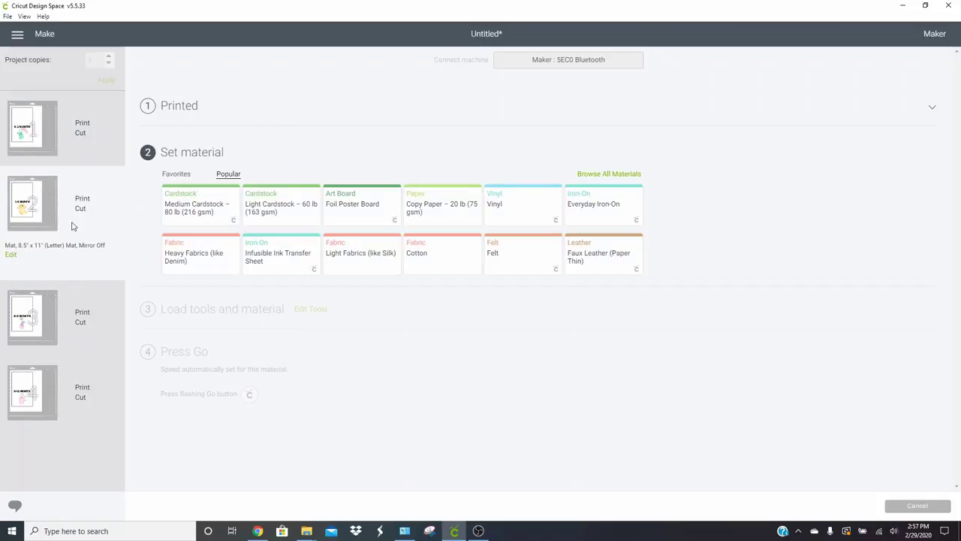
left_click(89, 159)
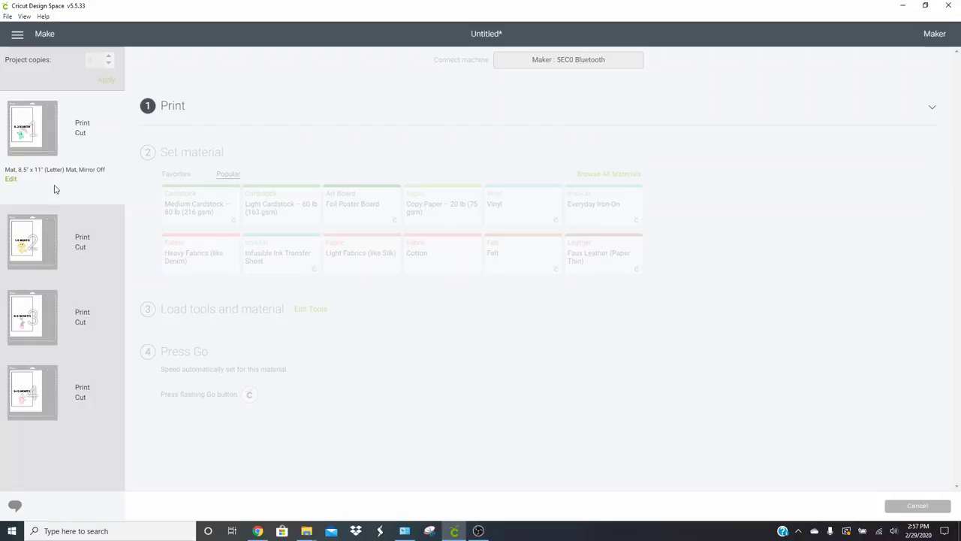
left_click(72, 230)
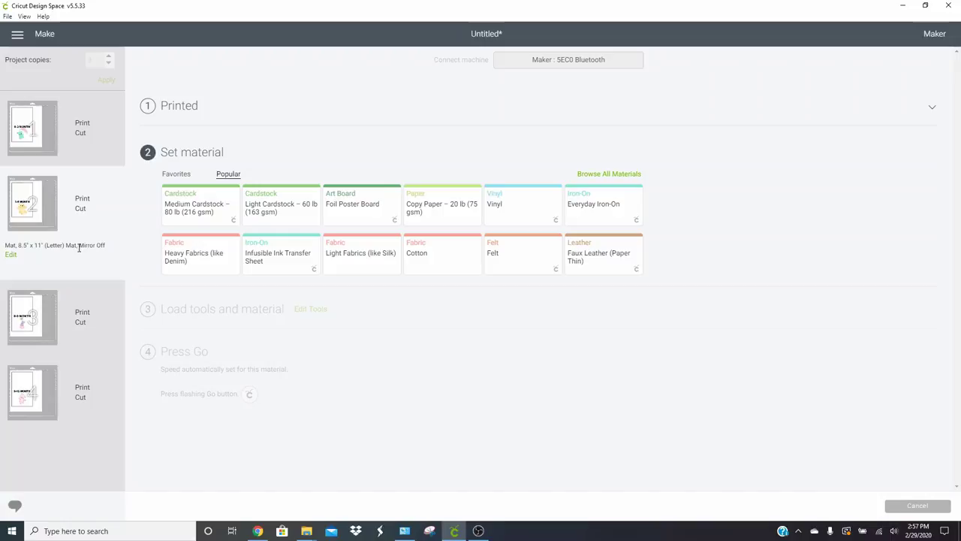
- Choose Heavy Cardstock – 100 lb (270 gsm) as the material with pressure set to More
left_click(621, 177)
scroll(376, 303, "down", 3)
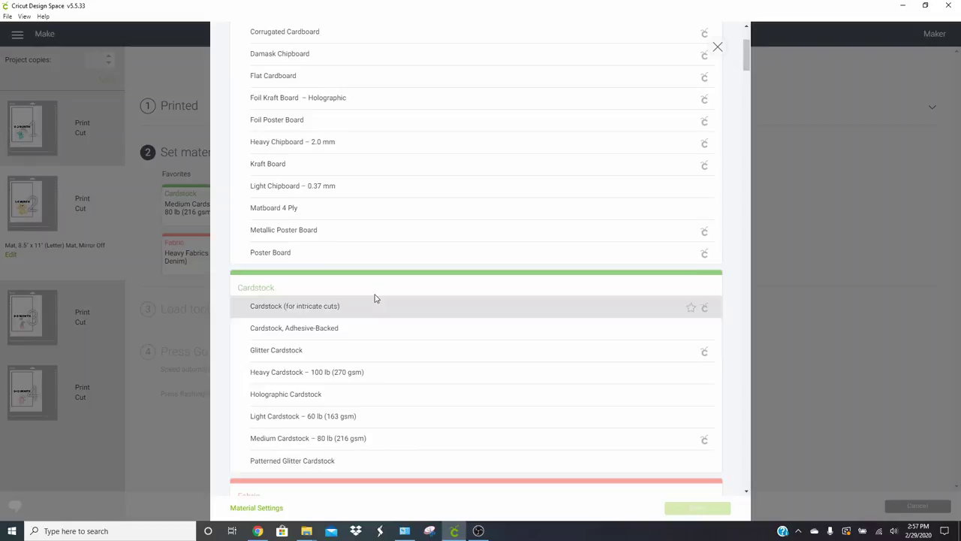
scroll(376, 298, "down", 1)
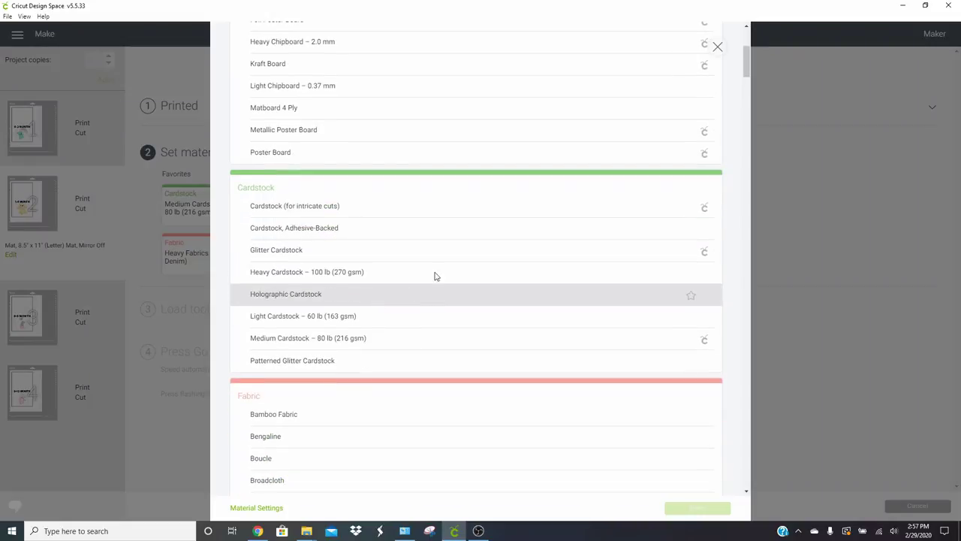
left_click(293, 272)
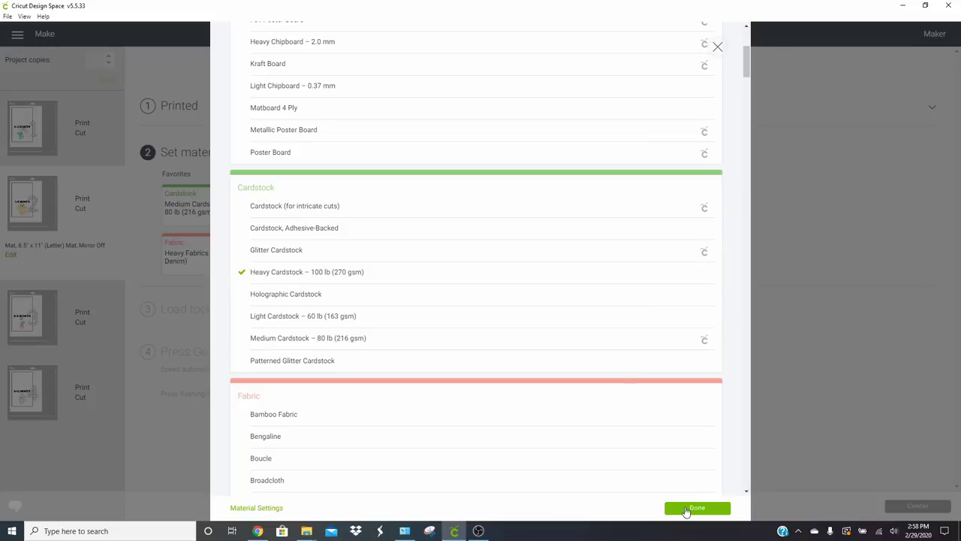
left_click(686, 509)
left_click(271, 190)
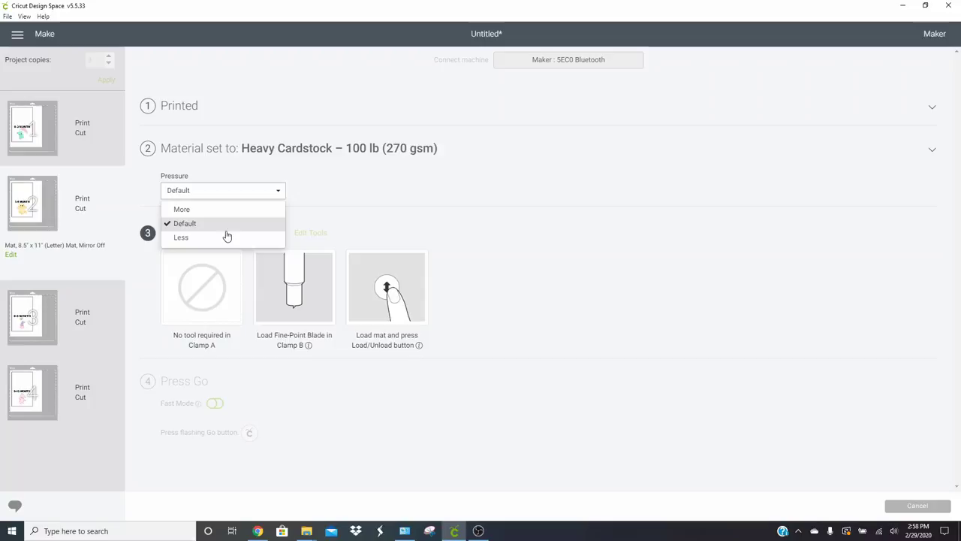
left_click(220, 213)
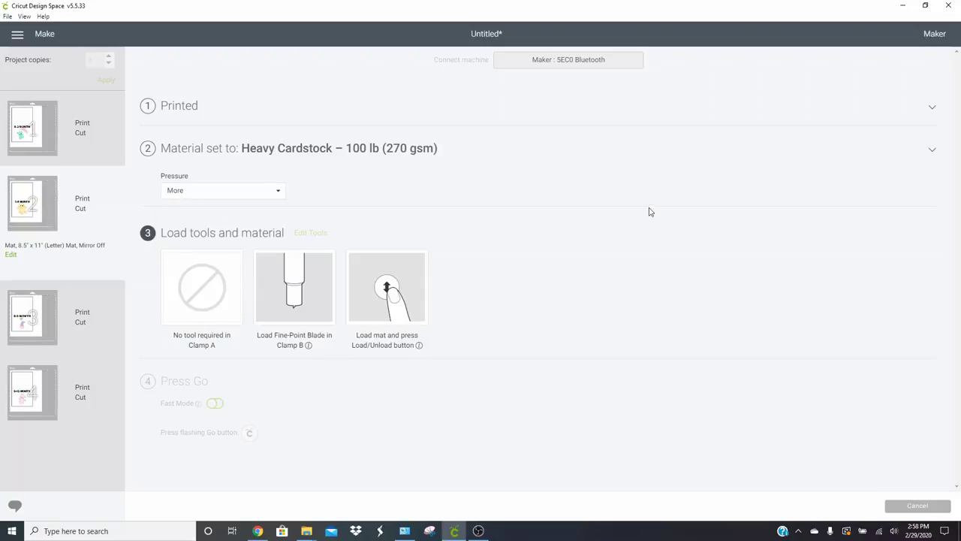